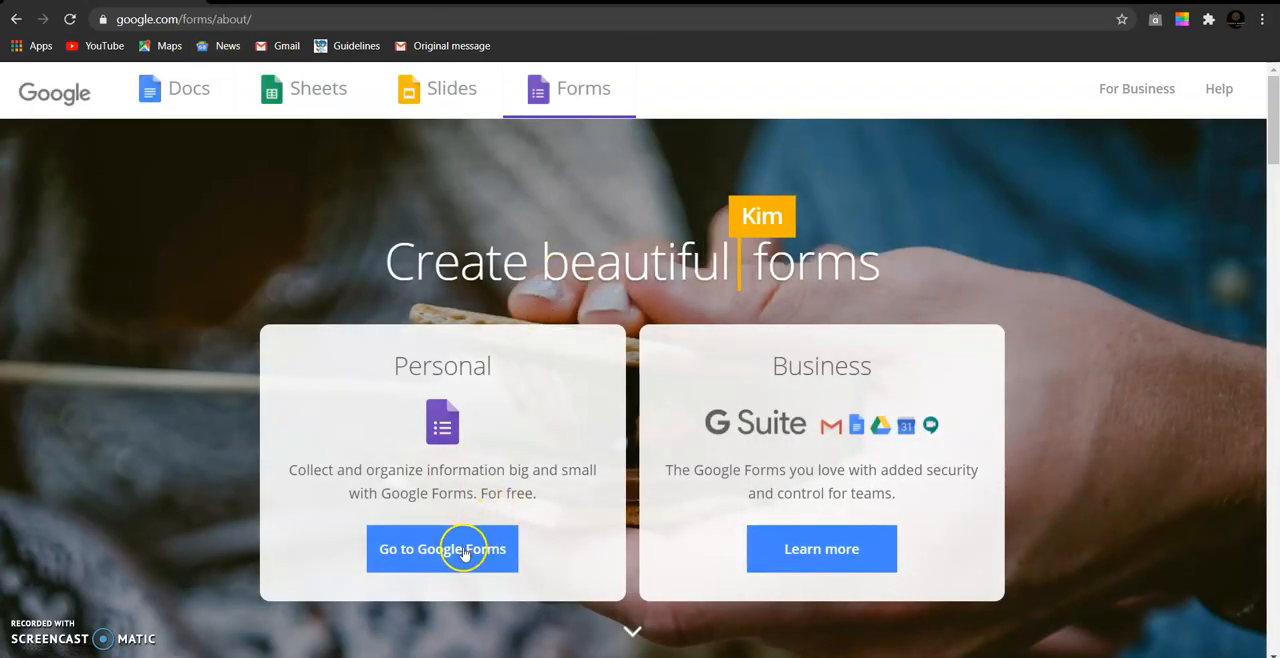
- Open Google Forms and create a new blank form from the template gallery
click(463, 552)
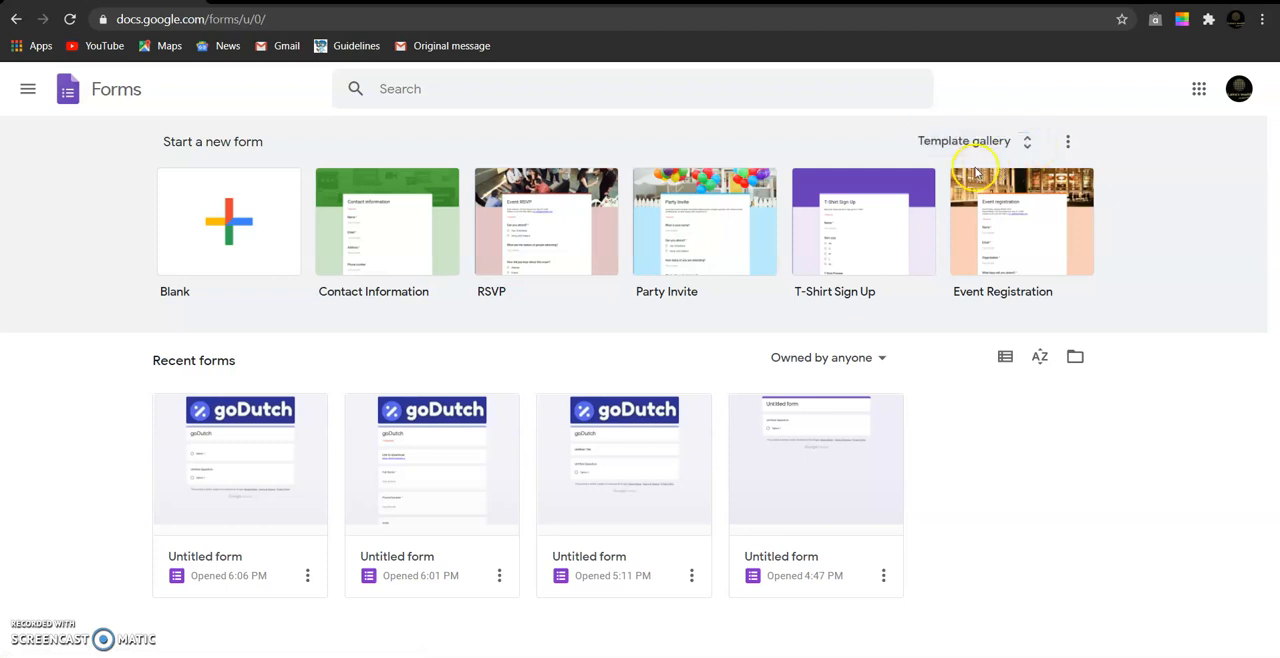
click(1024, 141)
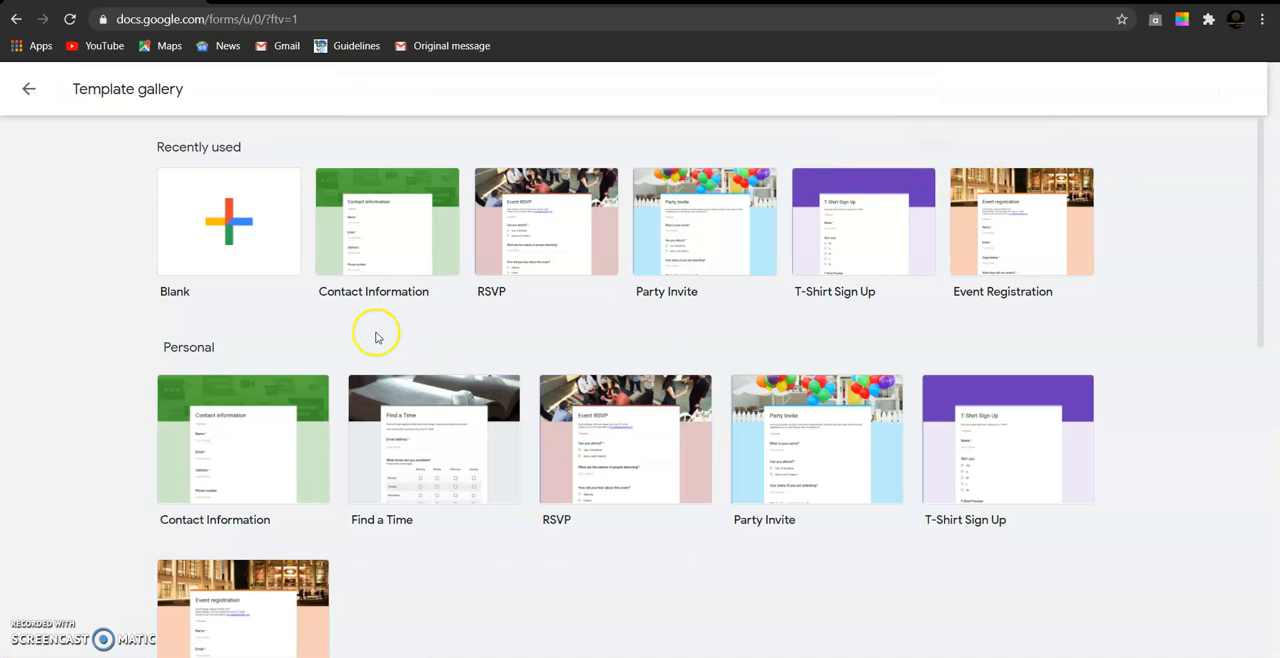
click(268, 257)
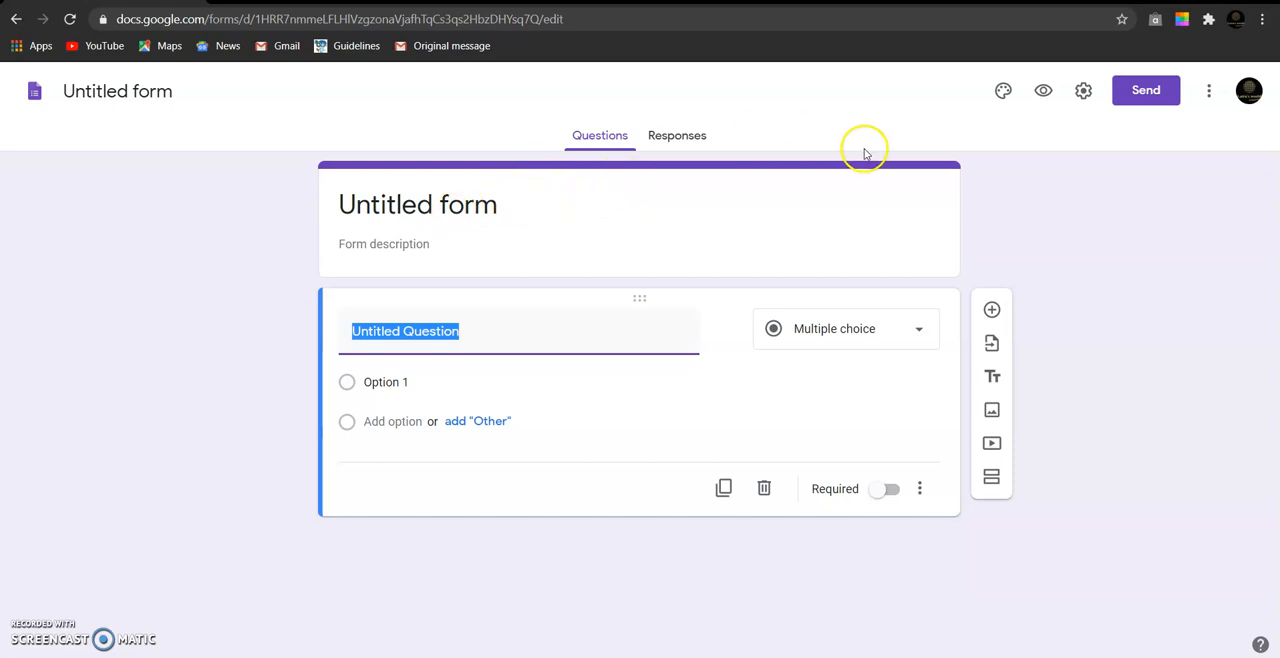
- Upload the goDutch logo image "WhatsApp Image 2020-08-13 at 16.21.12" from Downloads as the form's header image, keeping the default crop
click(1004, 94)
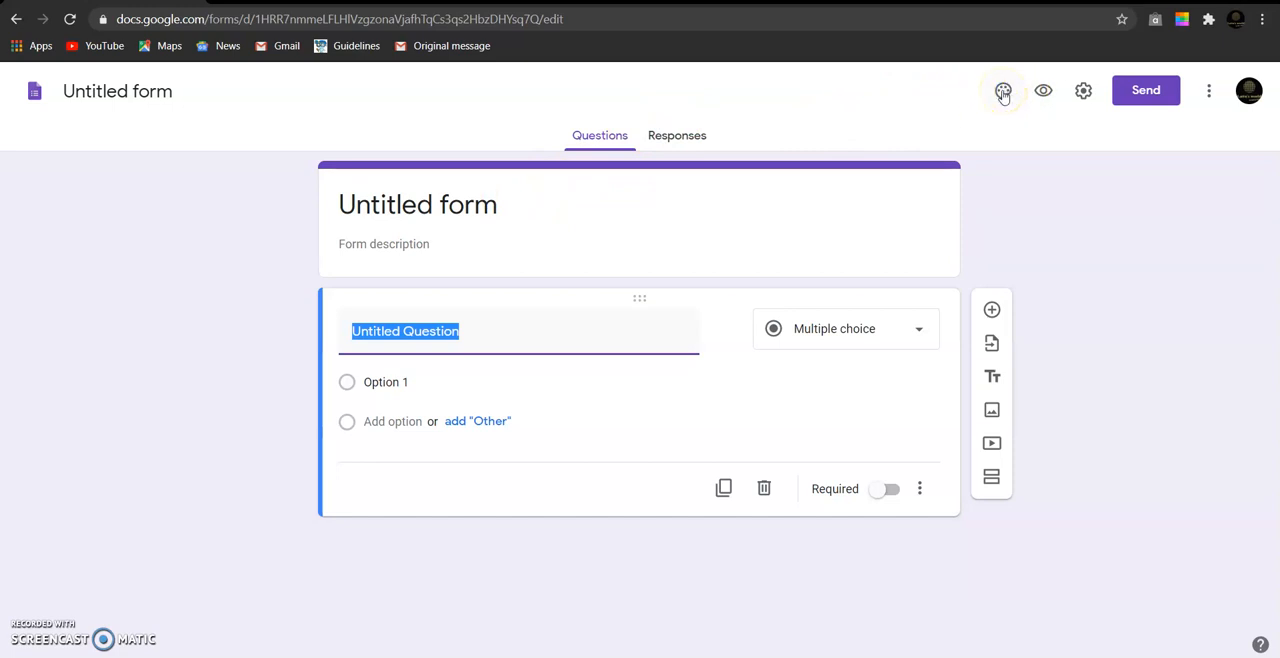
click(1004, 94)
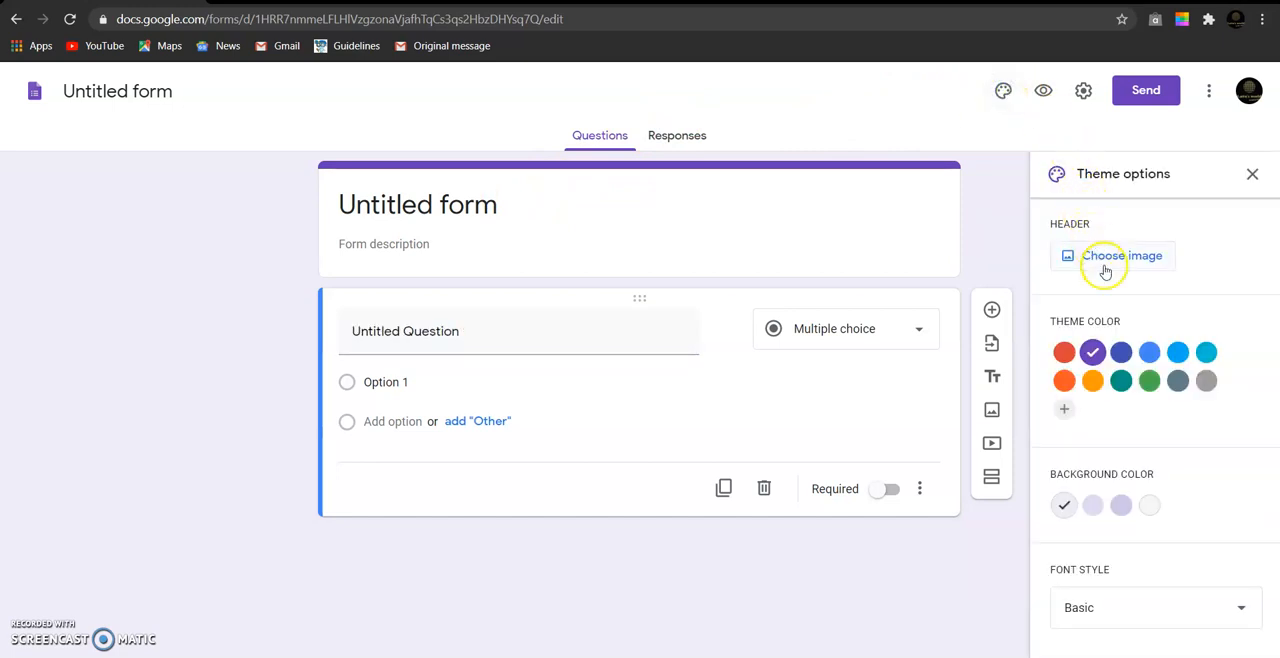
click(1104, 257)
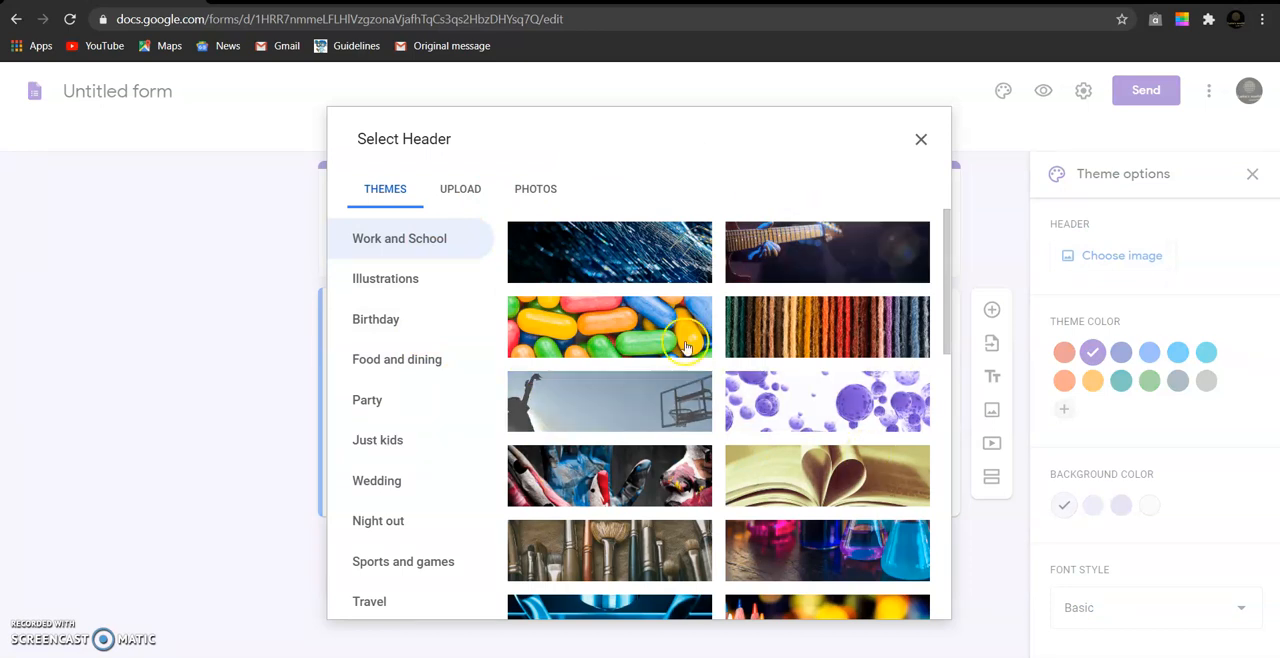
click(462, 191)
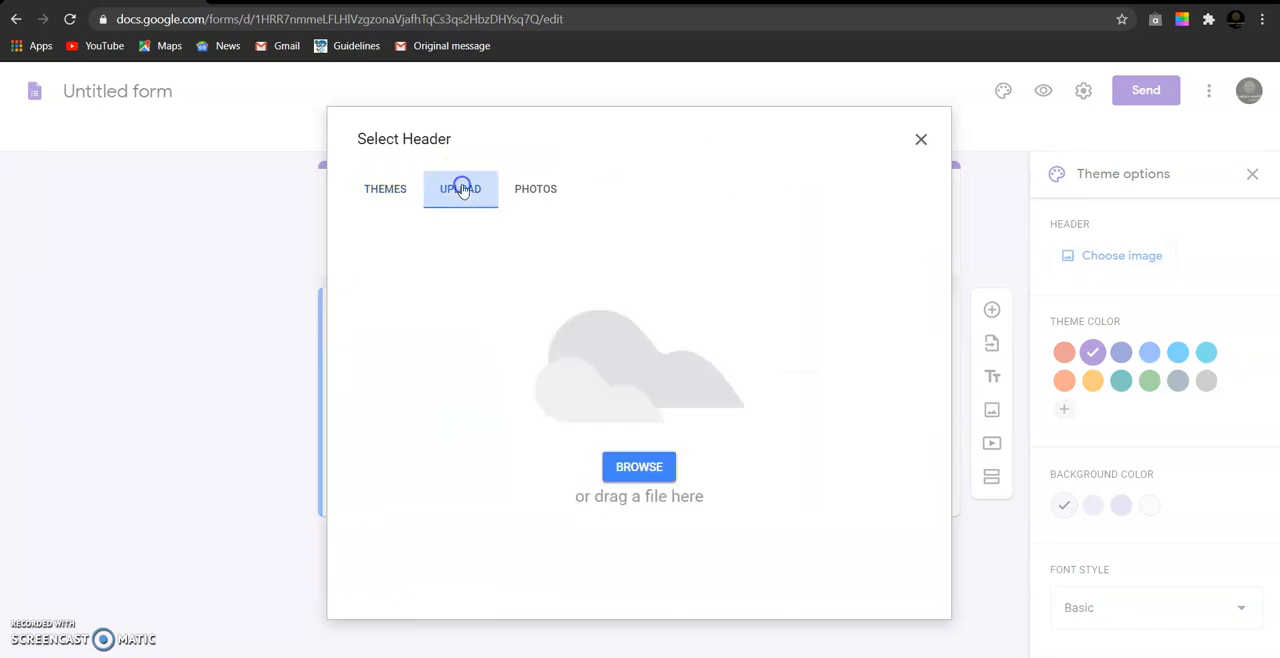
click(666, 467)
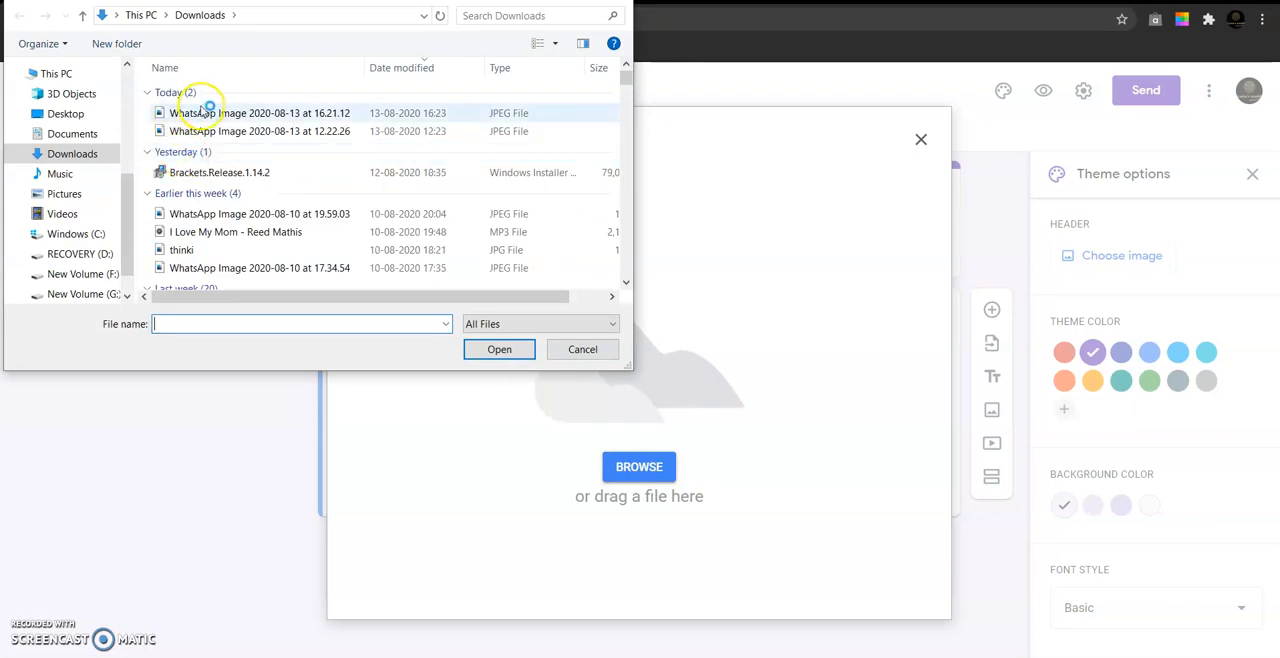
click(322, 114)
click(493, 349)
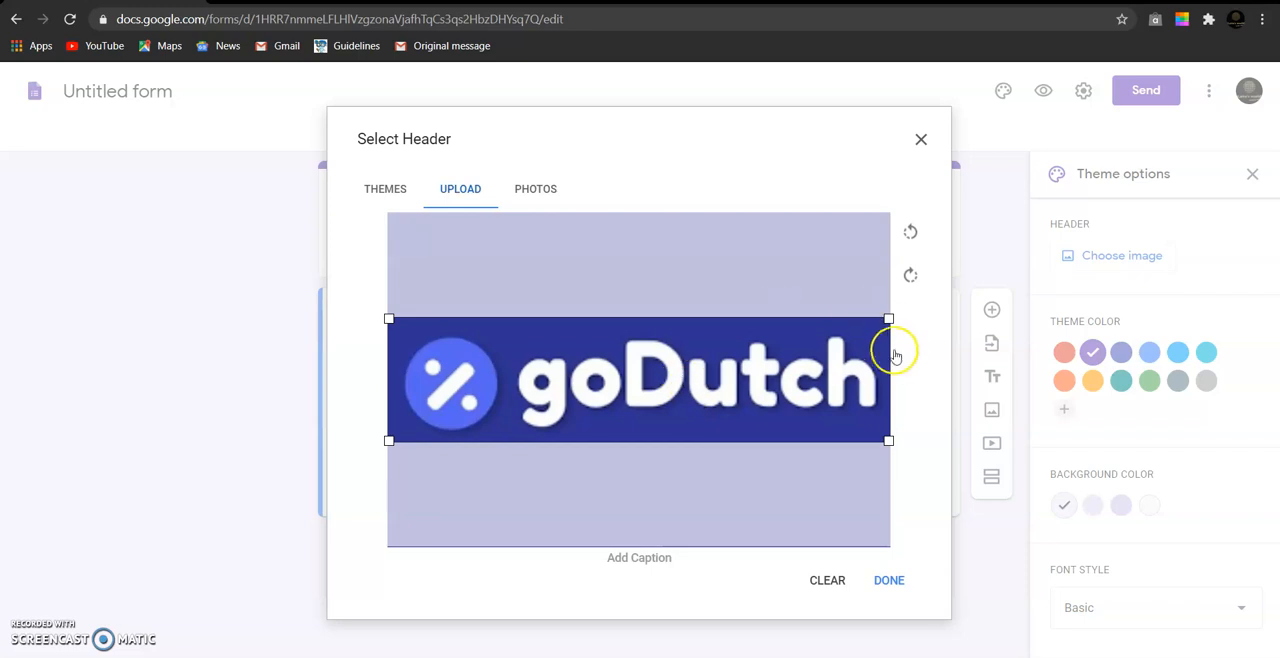
click(893, 580)
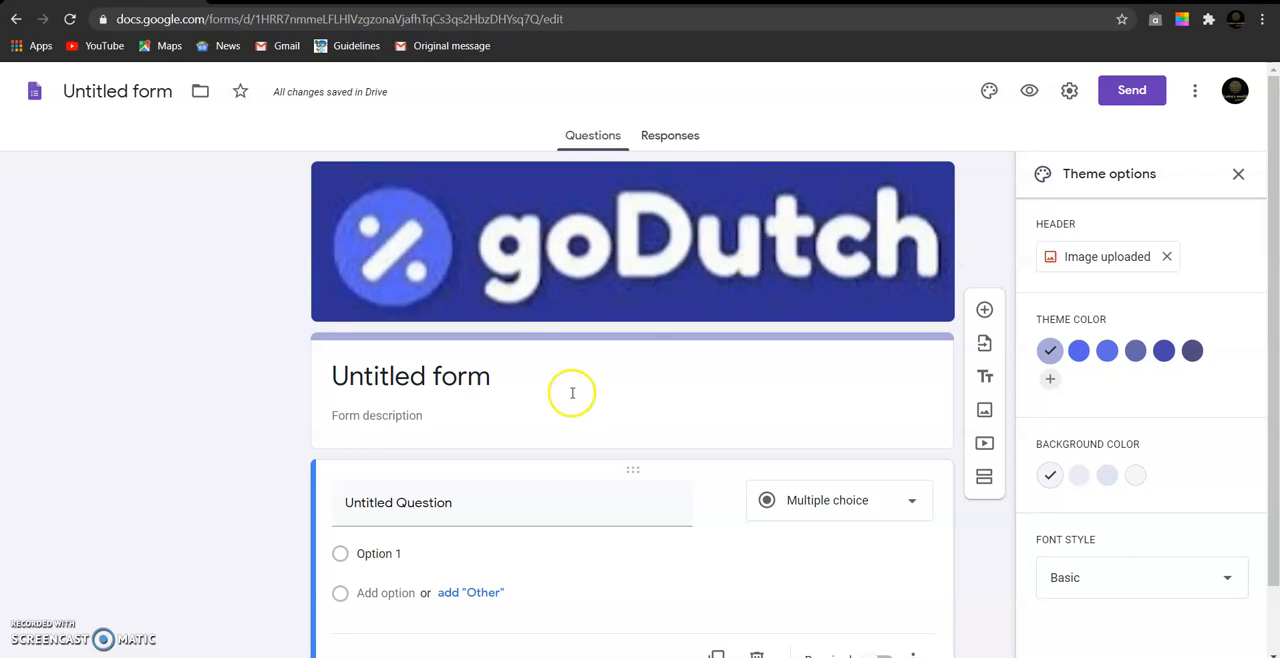
- Replace the form's title with "goDutch" and close the theme options
click(438, 377)
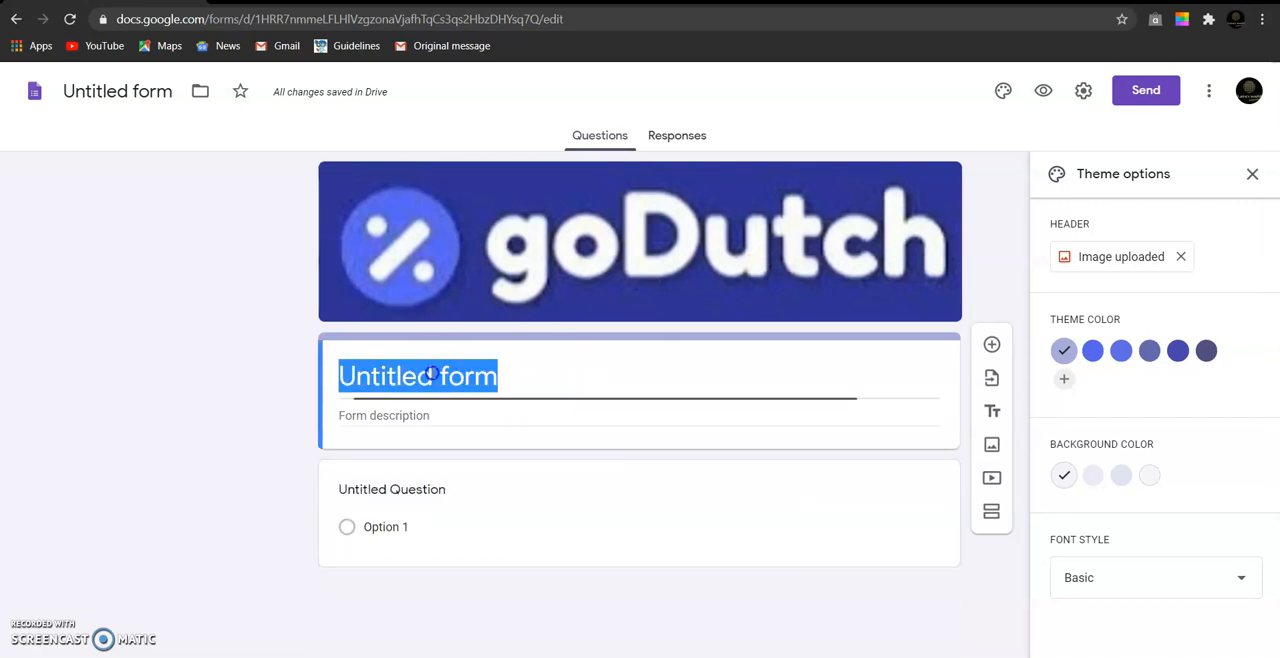
key(BackSpace)
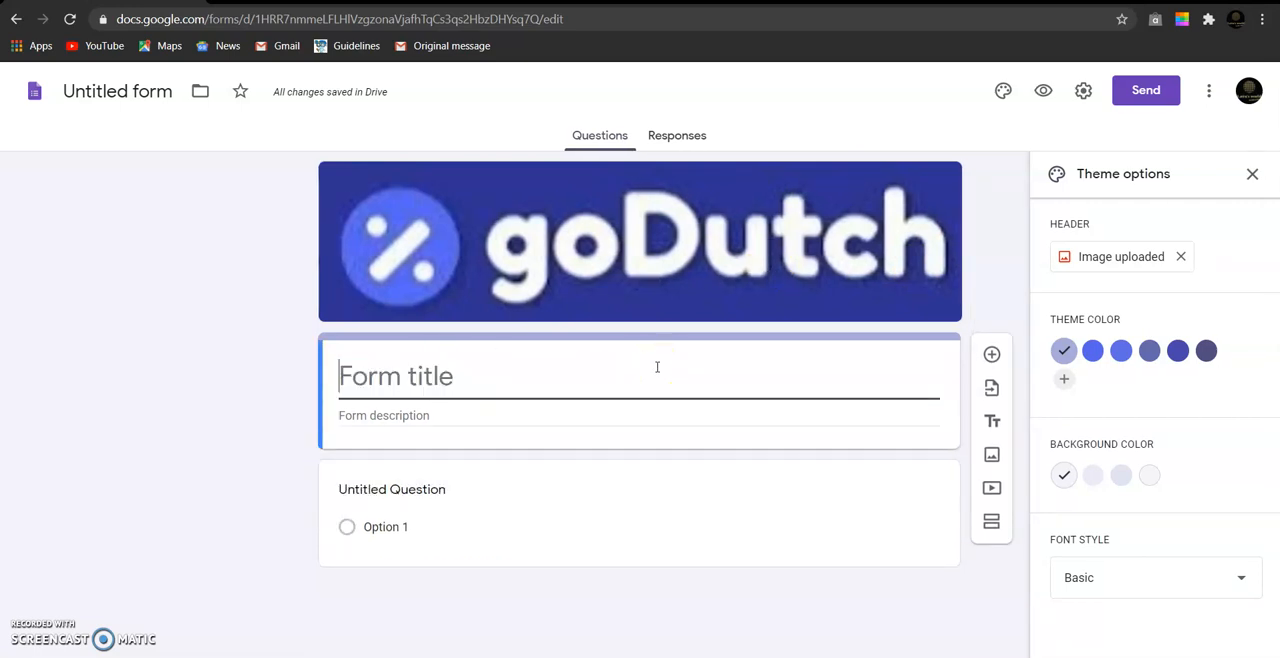
text(goDu)
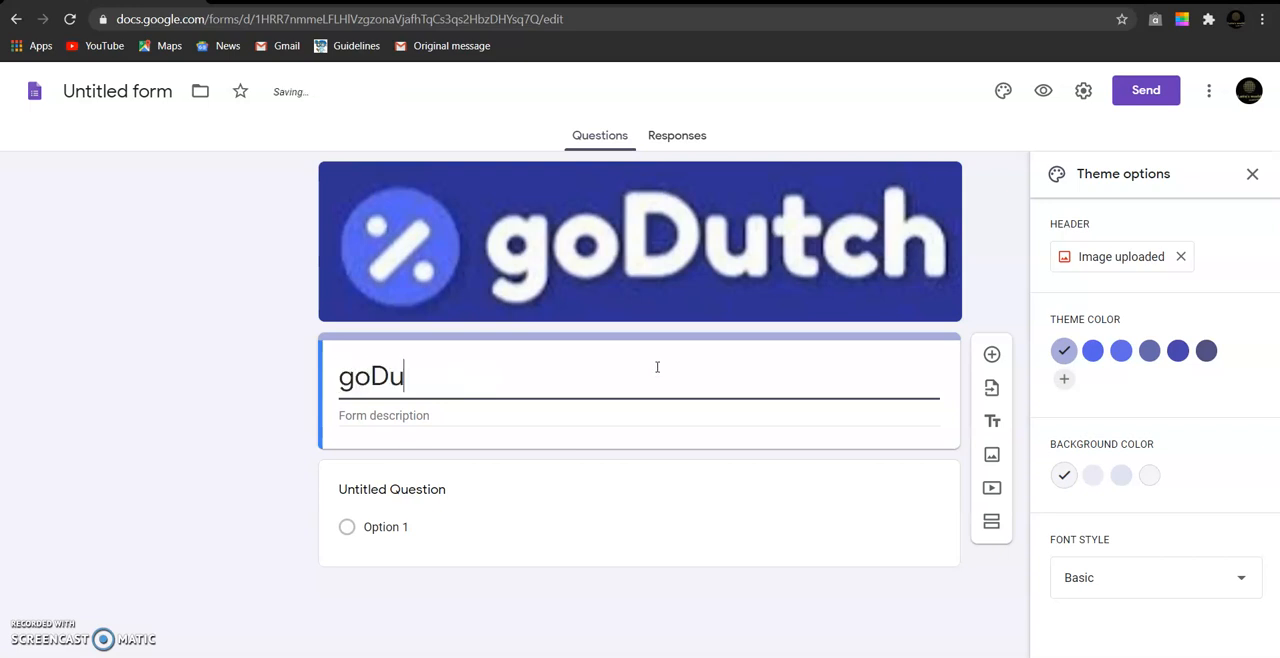
text(tch)
click(663, 405)
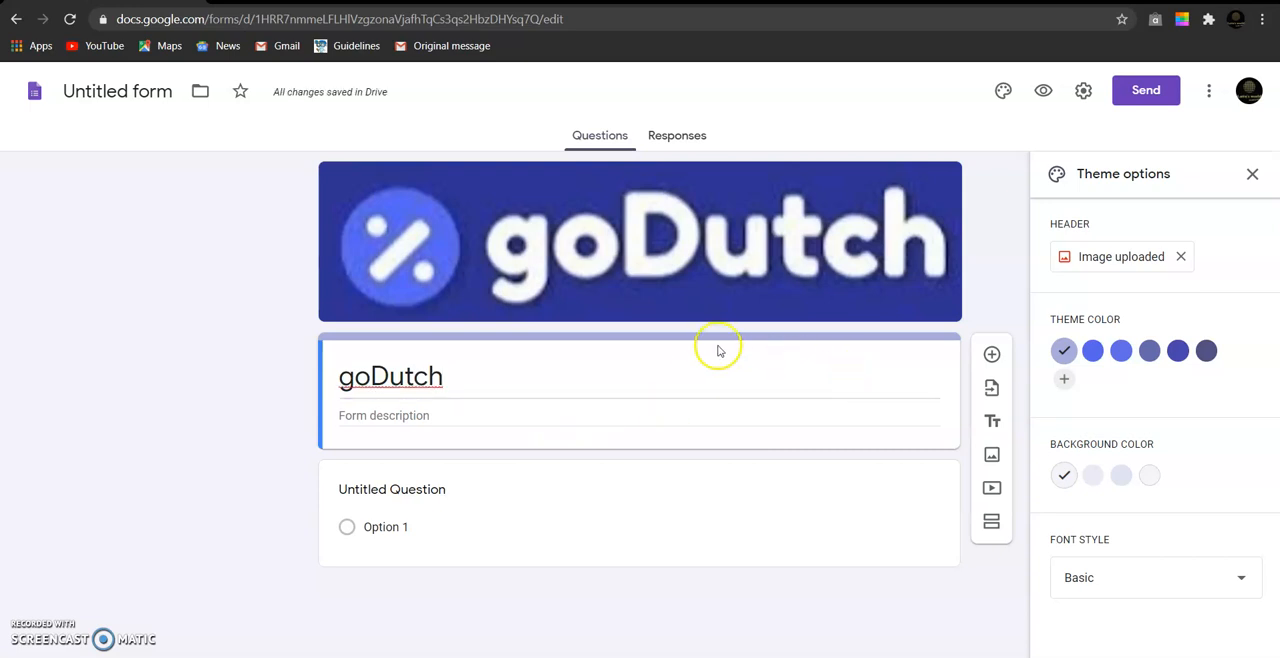
click(1252, 174)
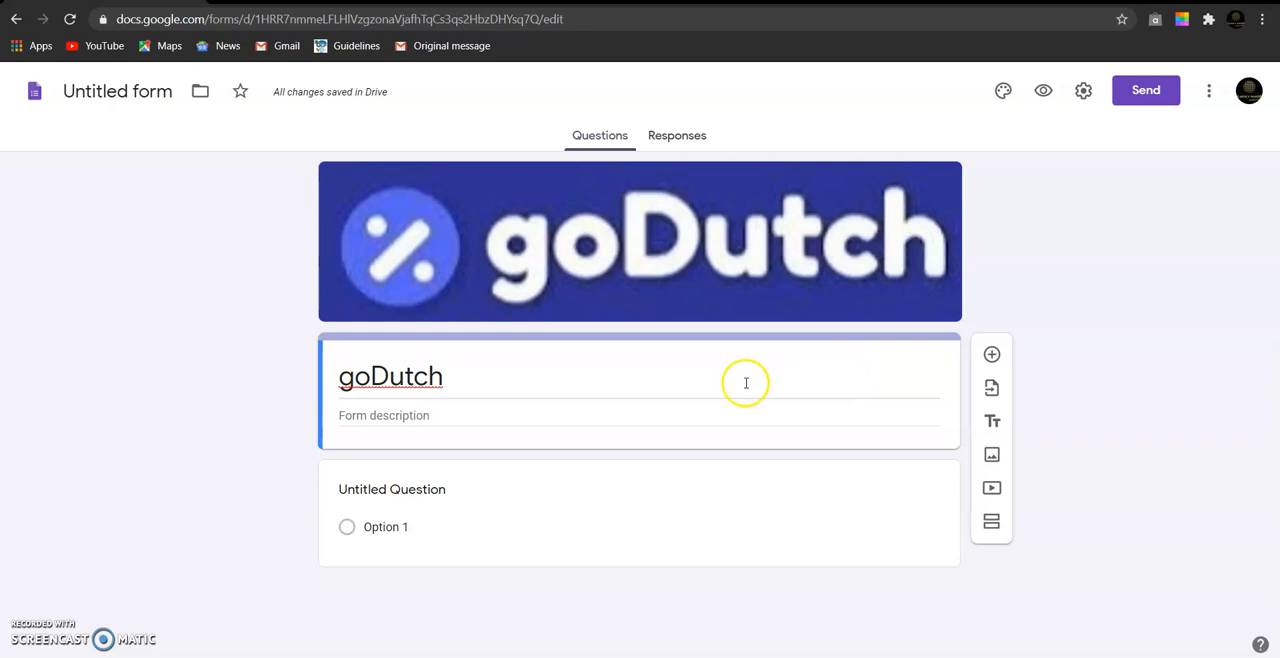
- Add a title-and-description block below the form header and title it "Link to download"
click(991, 425)
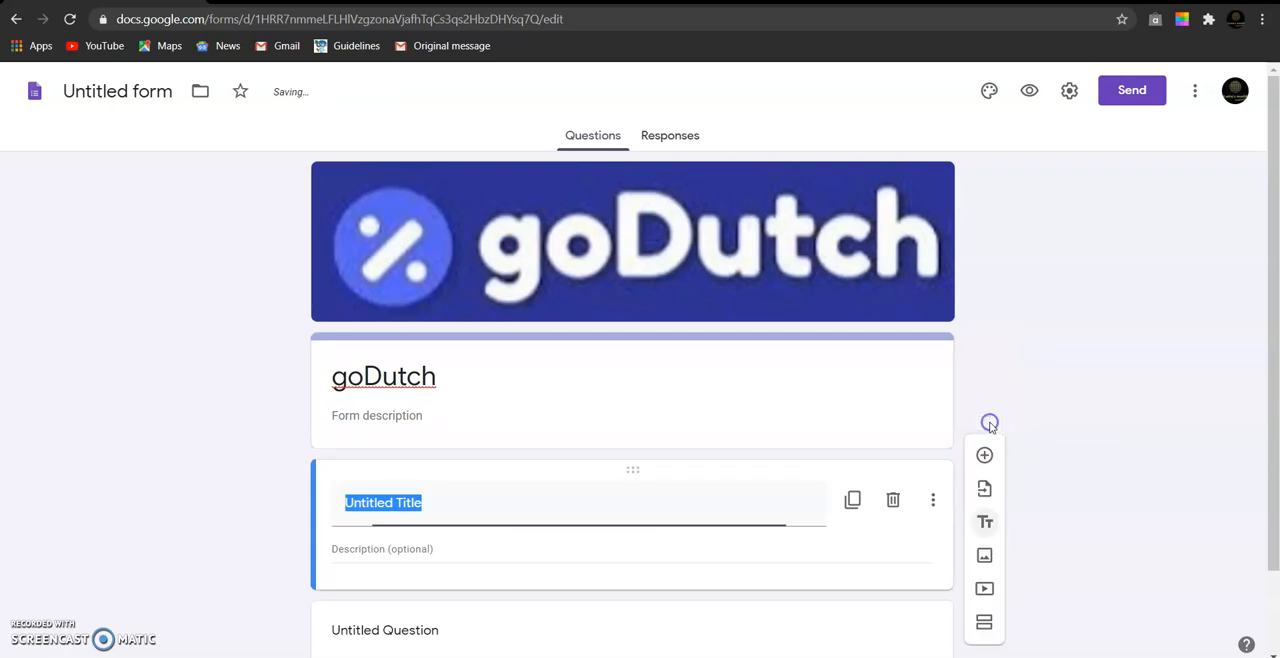
key(BackSpace)
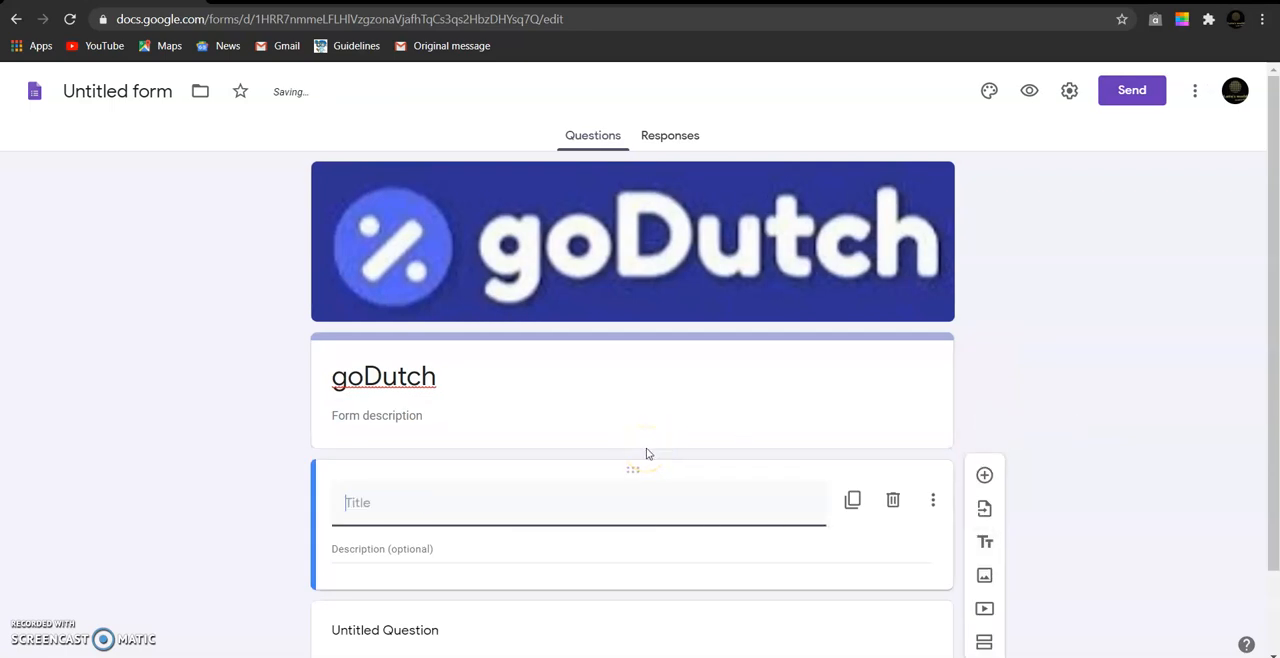
text(Link to download)
click(466, 554)
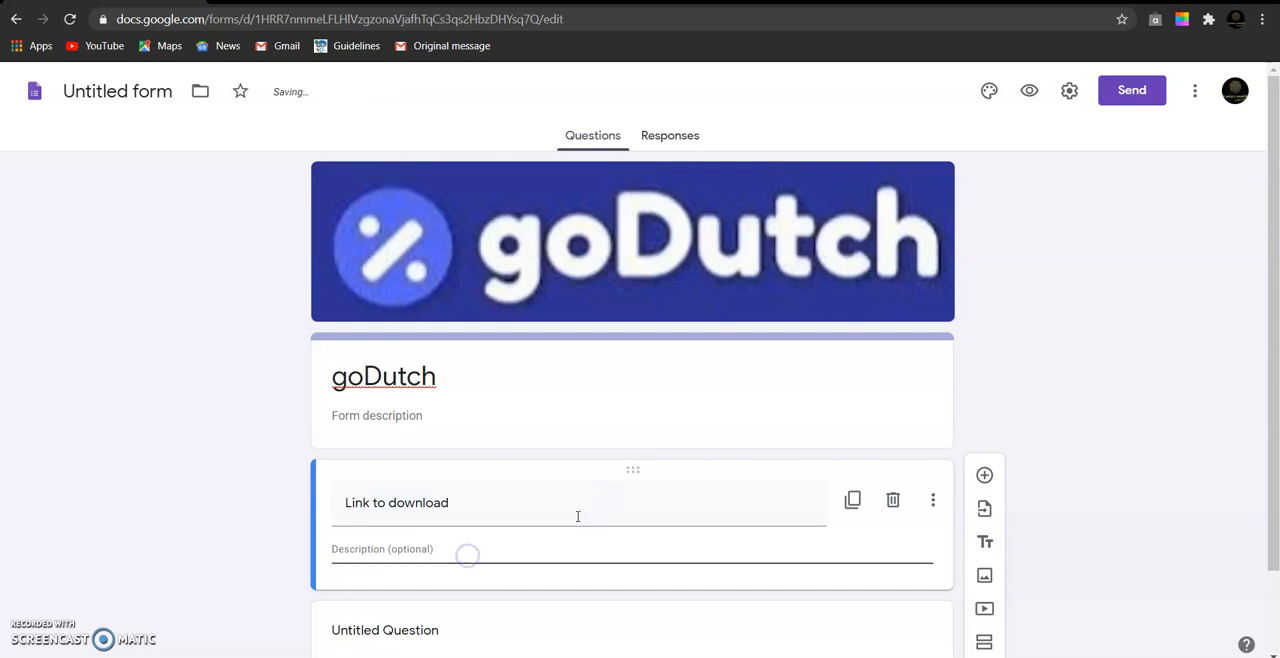
click(520, 550)
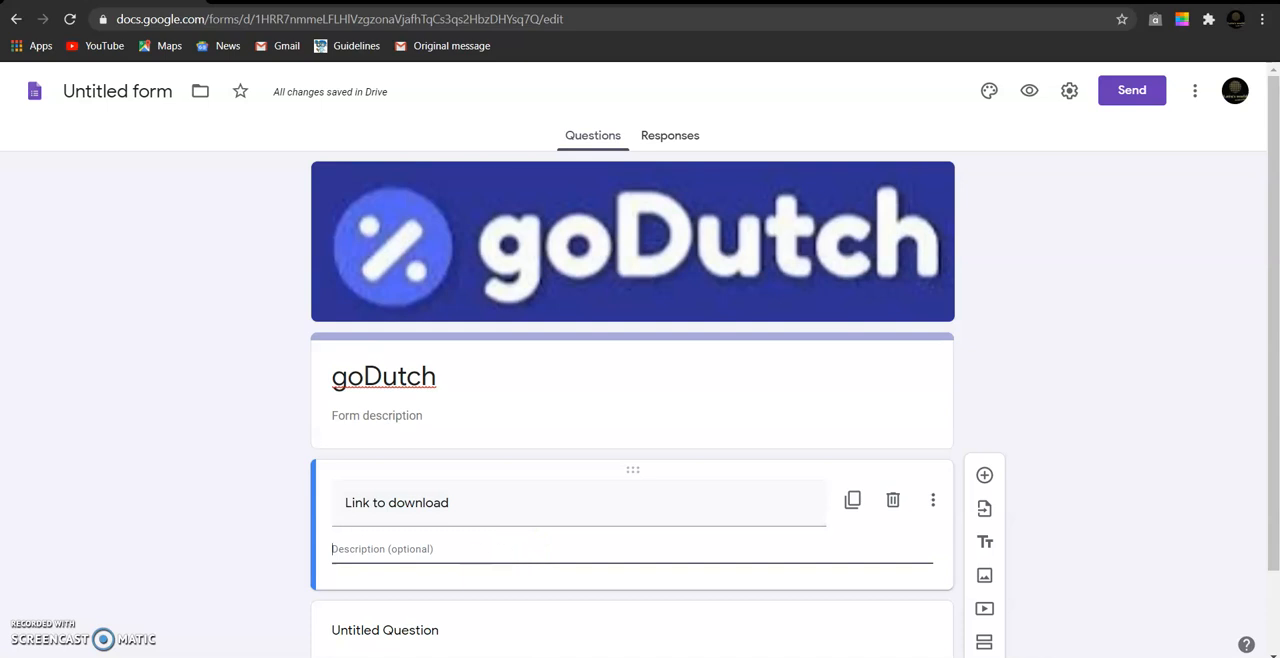
click(448, 547)
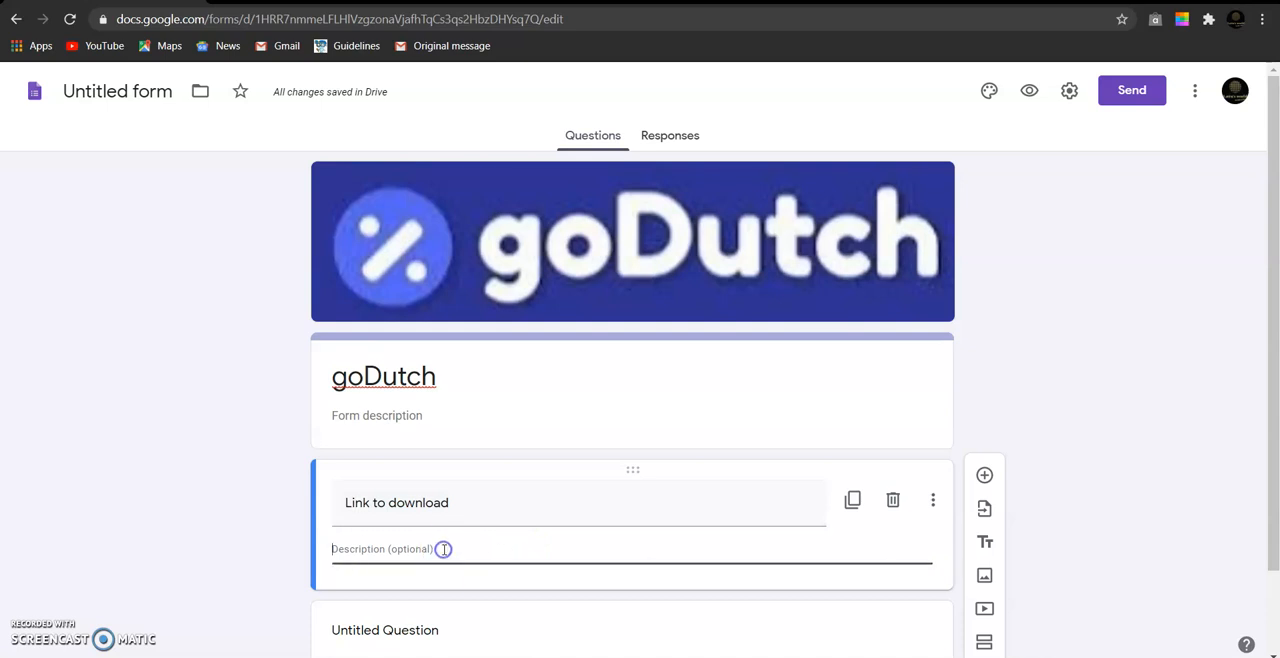
text(https://bit.ly/godutch_a)
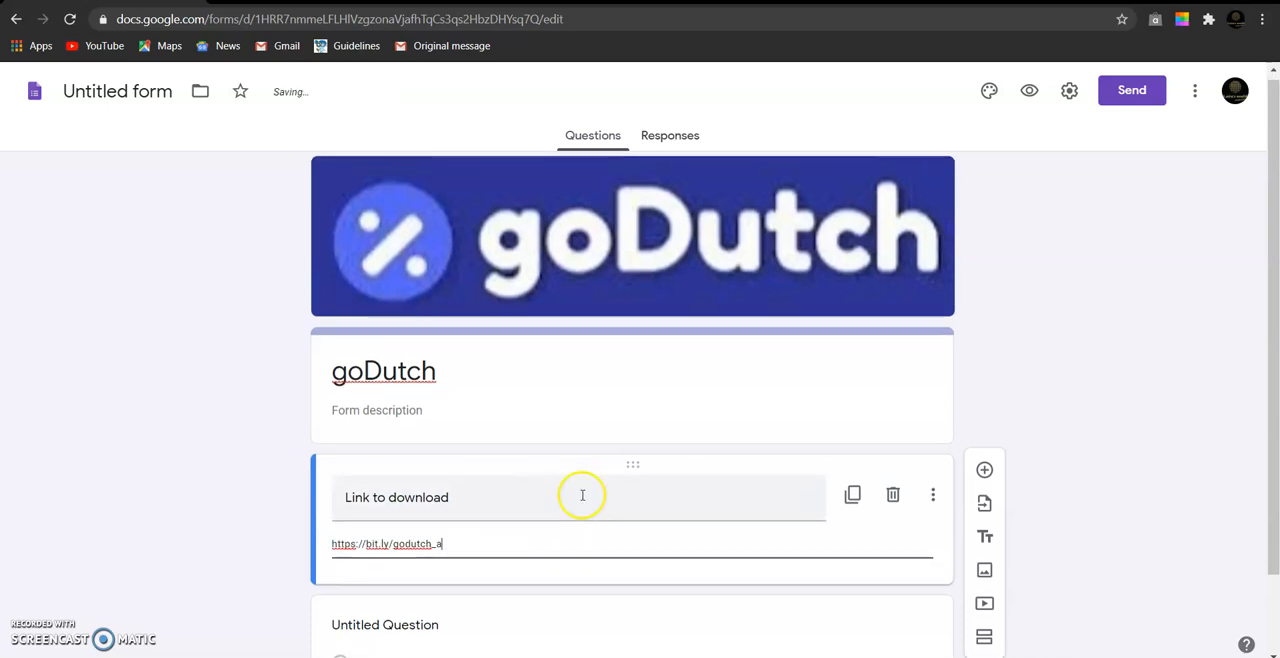
- Add a short-answer question titled "Full Name" below the download link and make it required
scroll(580, 494, down, 2)
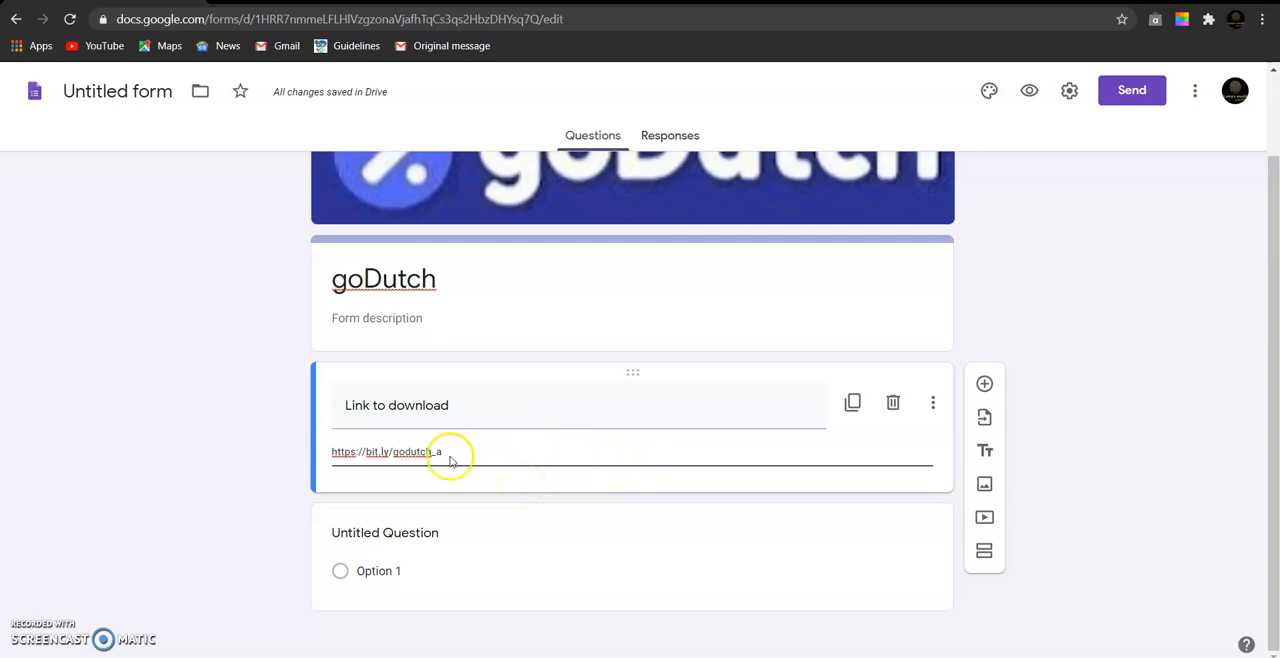
click(985, 385)
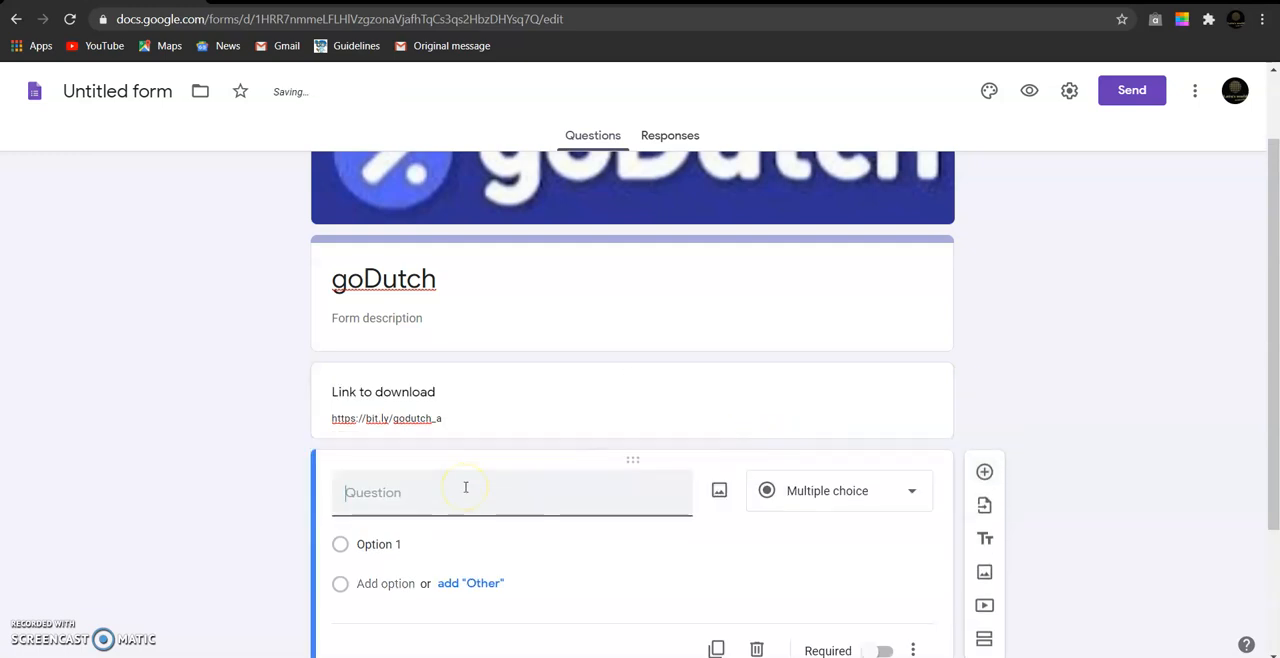
text(Full )
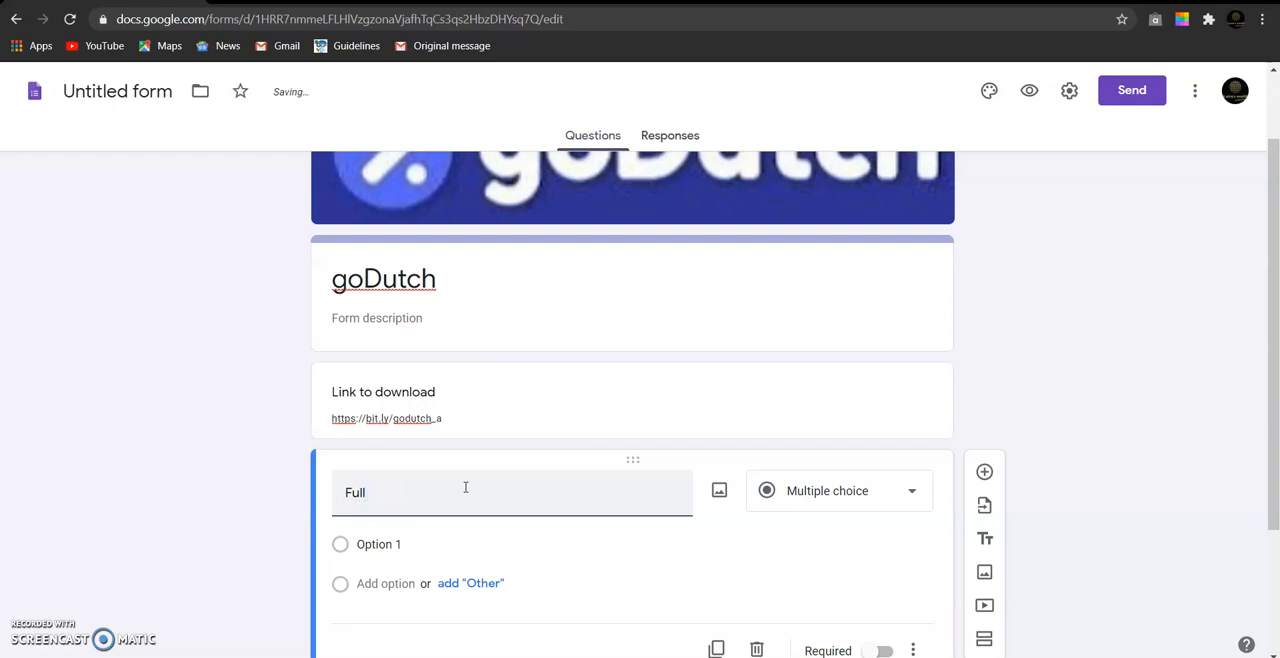
text(Name)
scroll(725, 449, down, 2)
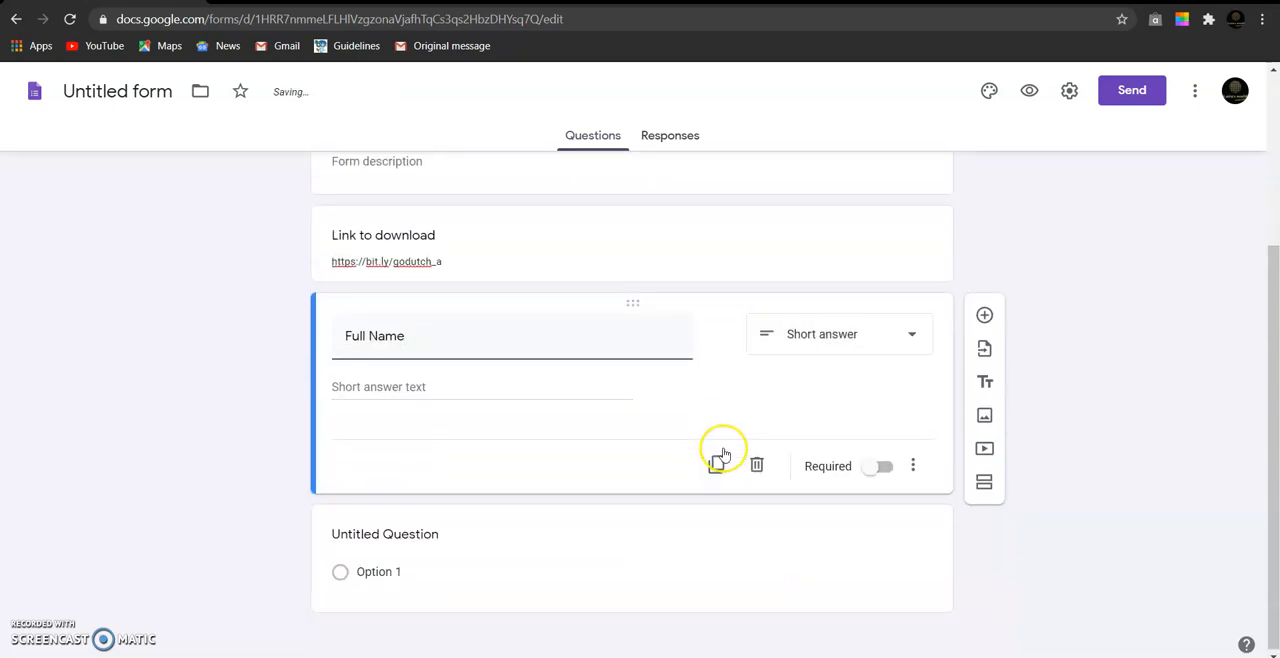
click(905, 336)
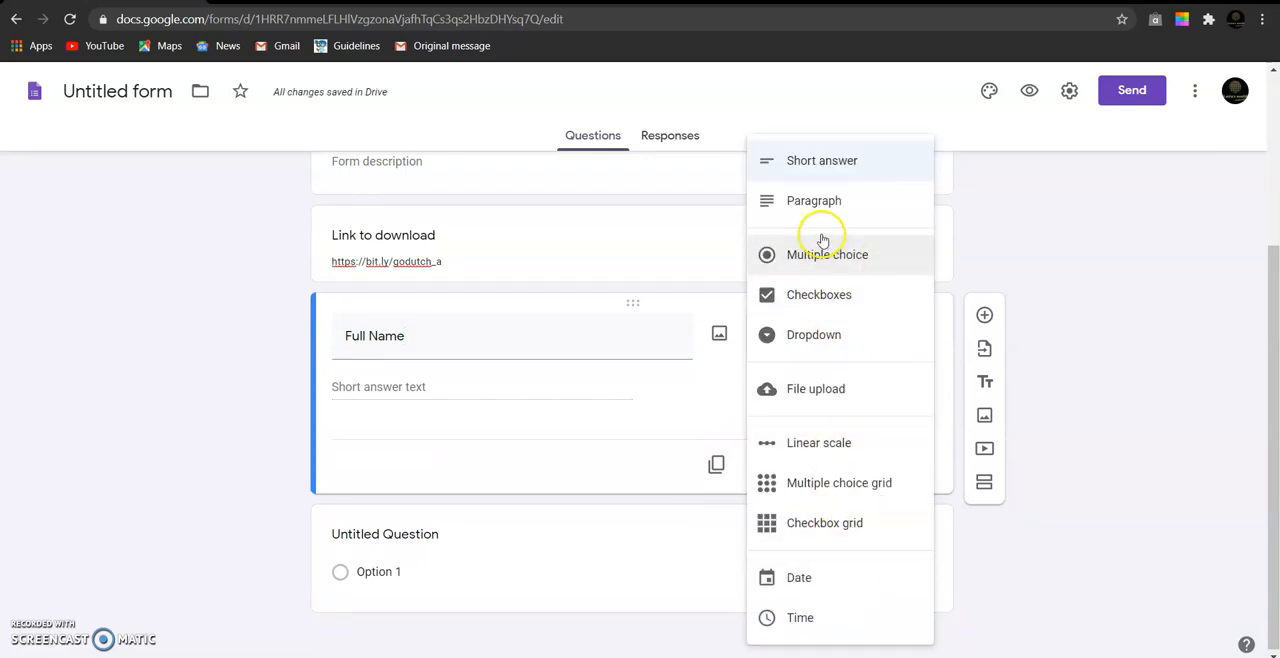
click(813, 166)
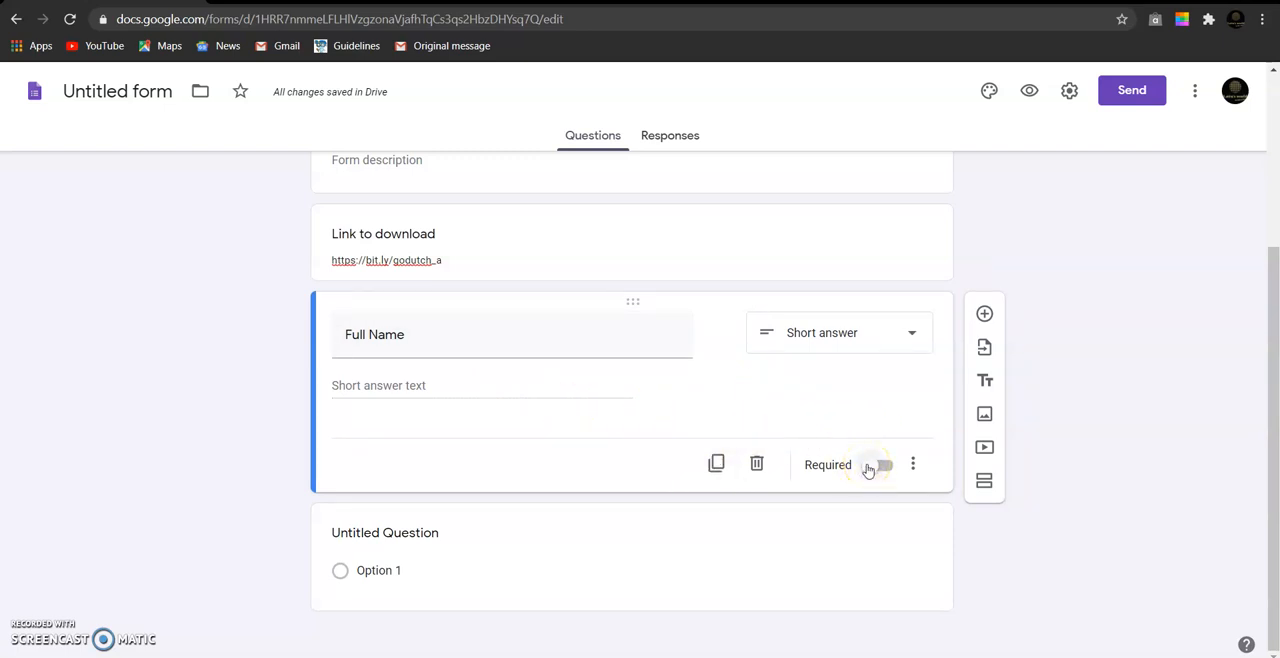
click(880, 466)
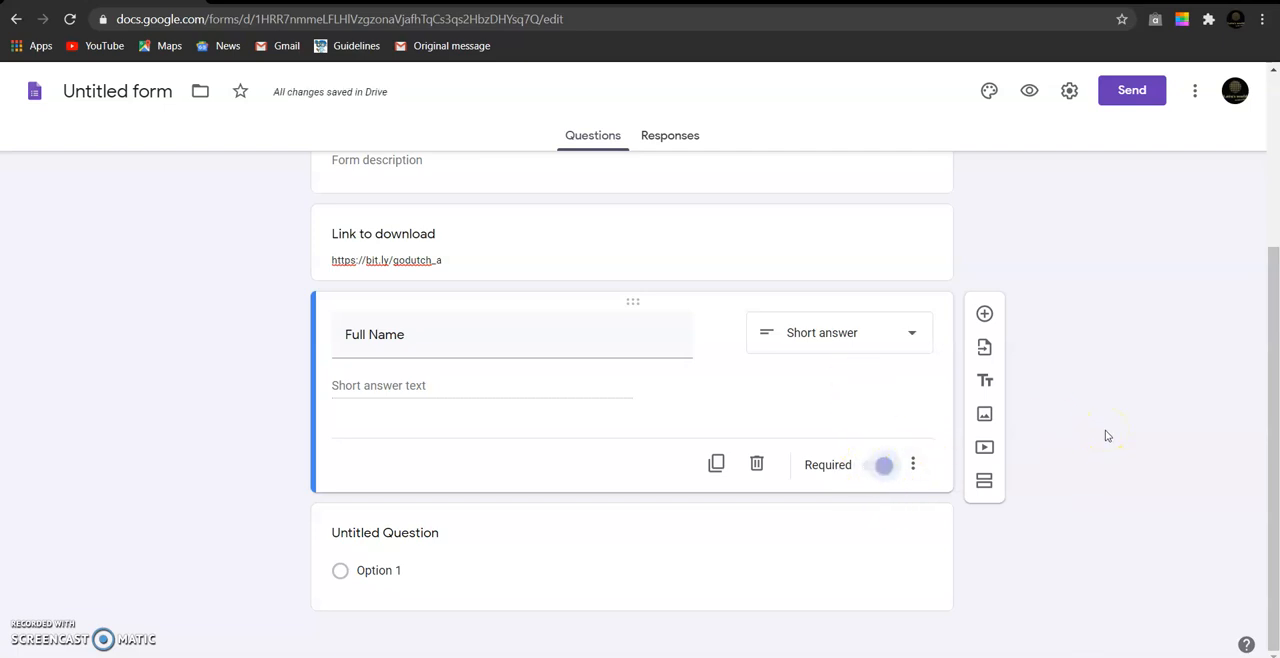
- Add another question titled "Phone Number" below the Full Name question
click(985, 316)
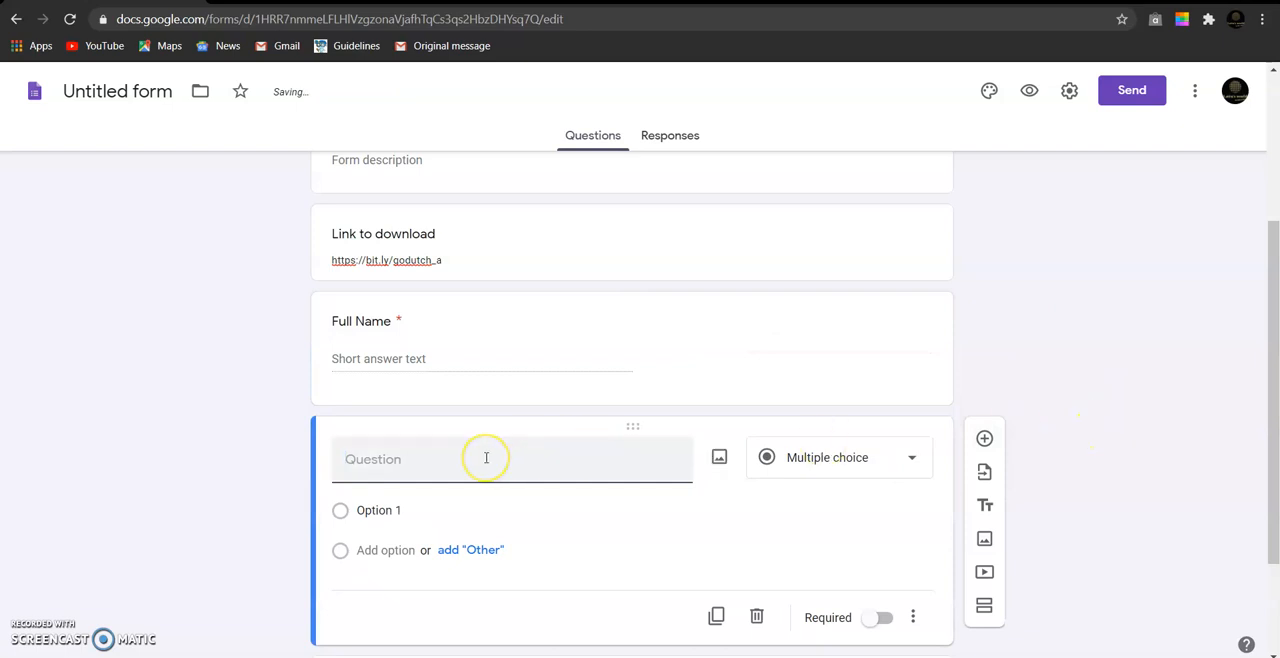
text(Phone Number)
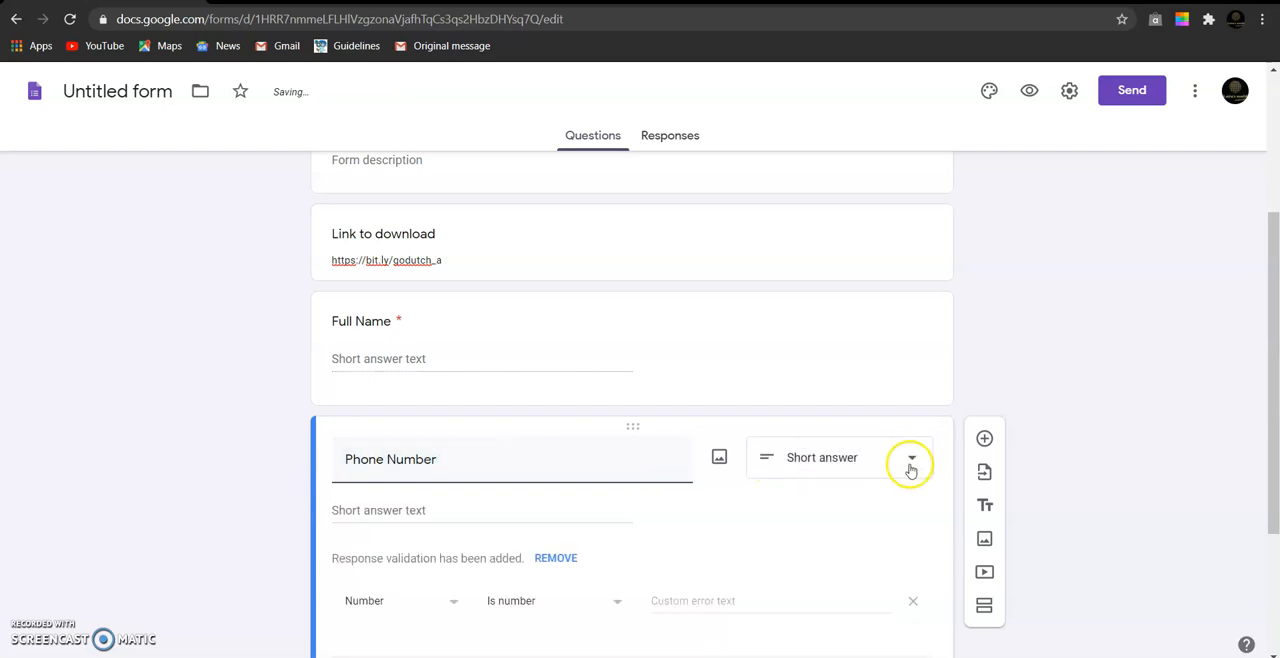
- Select Number as the response validation type for the Phone Number question and make the question required
scroll(623, 495, down, 2)
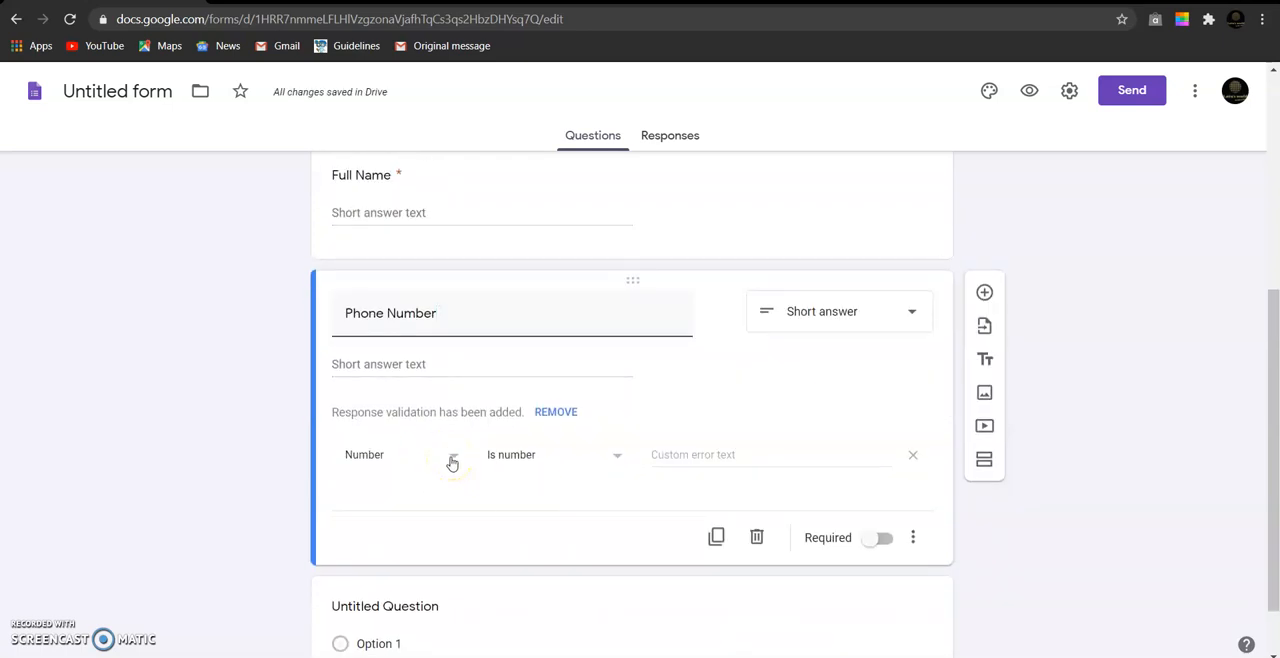
click(452, 460)
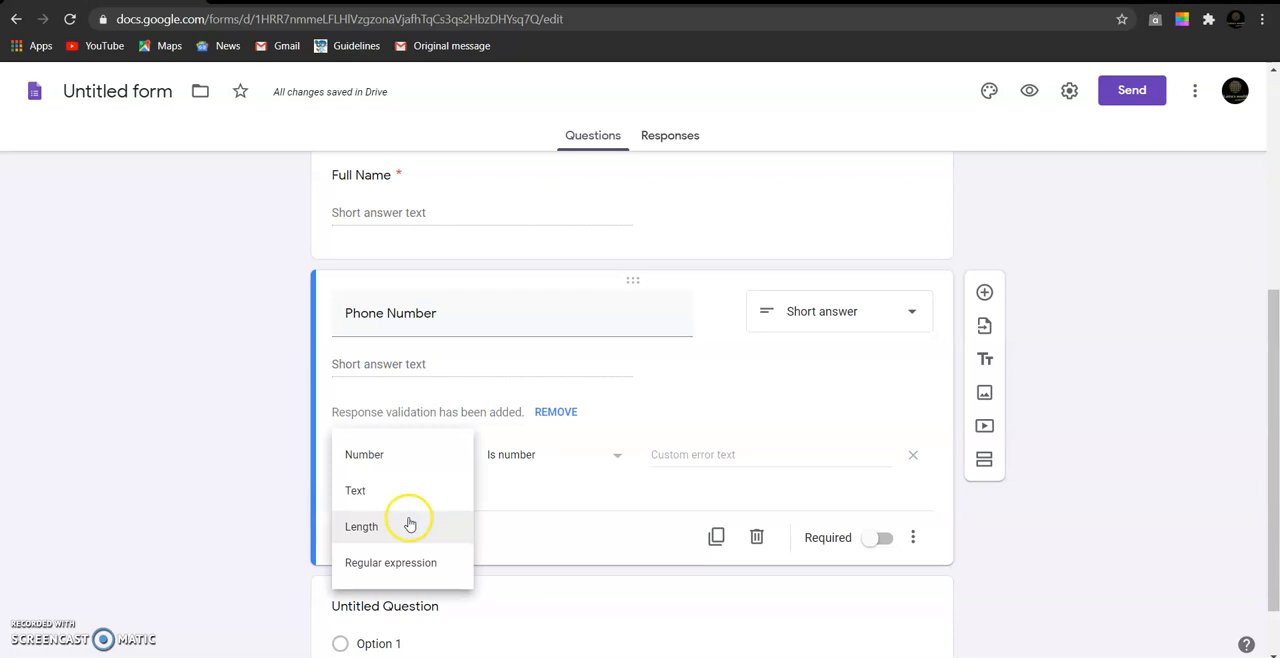
click(427, 458)
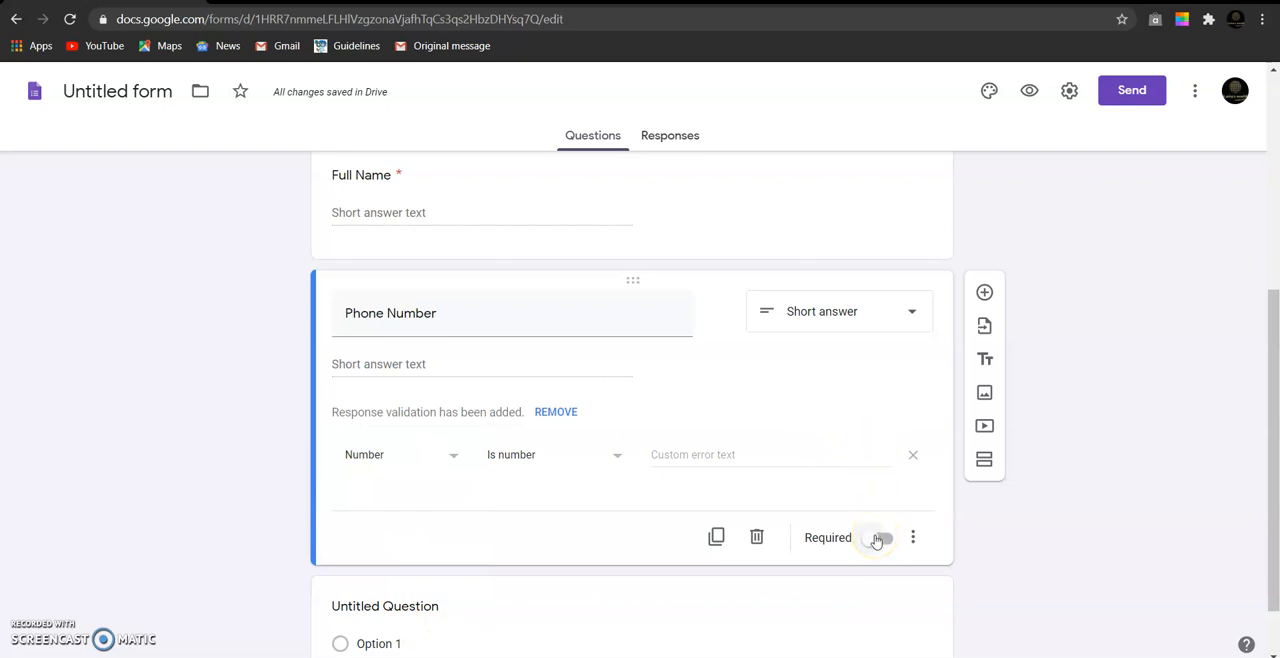
click(877, 539)
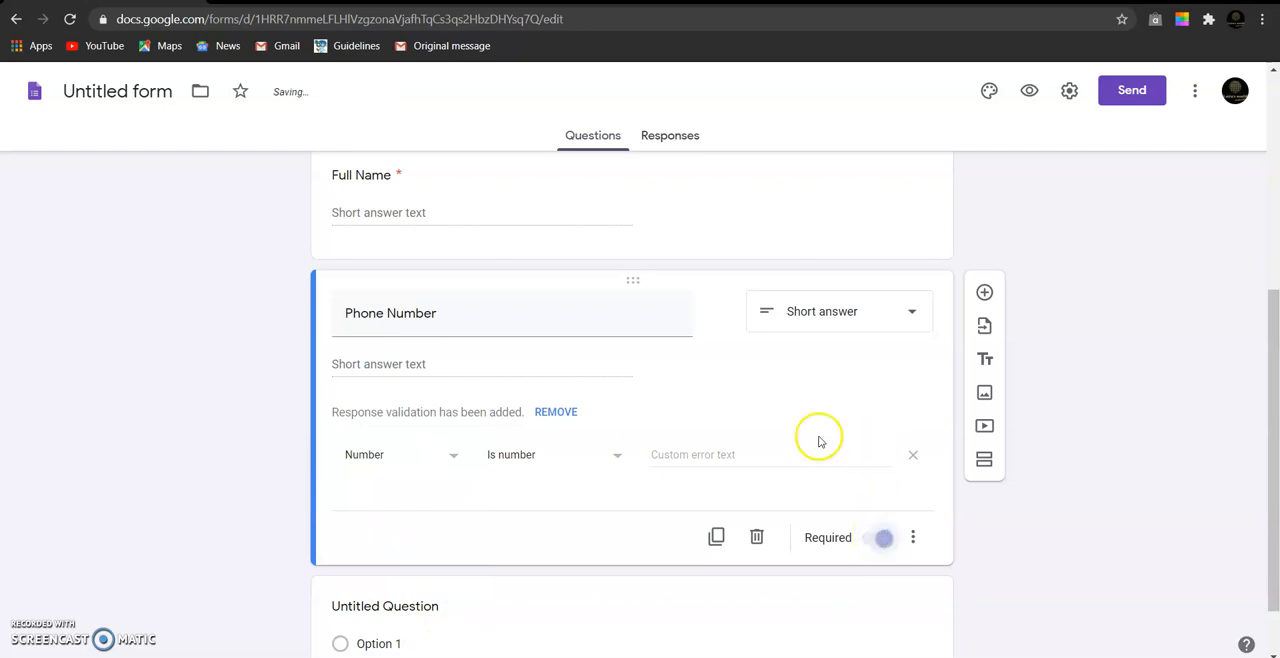
scroll(819, 440, down, 1)
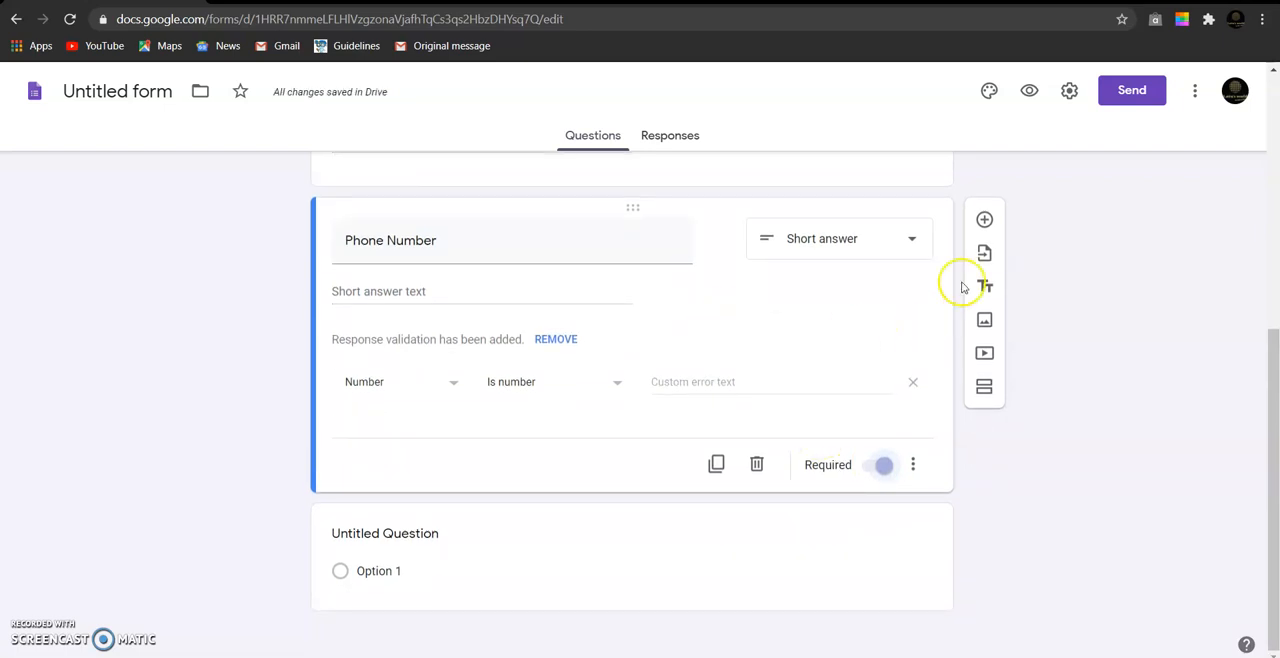
- Add a short-answer question titled "State" below the Phone Number question and make it required
click(986, 221)
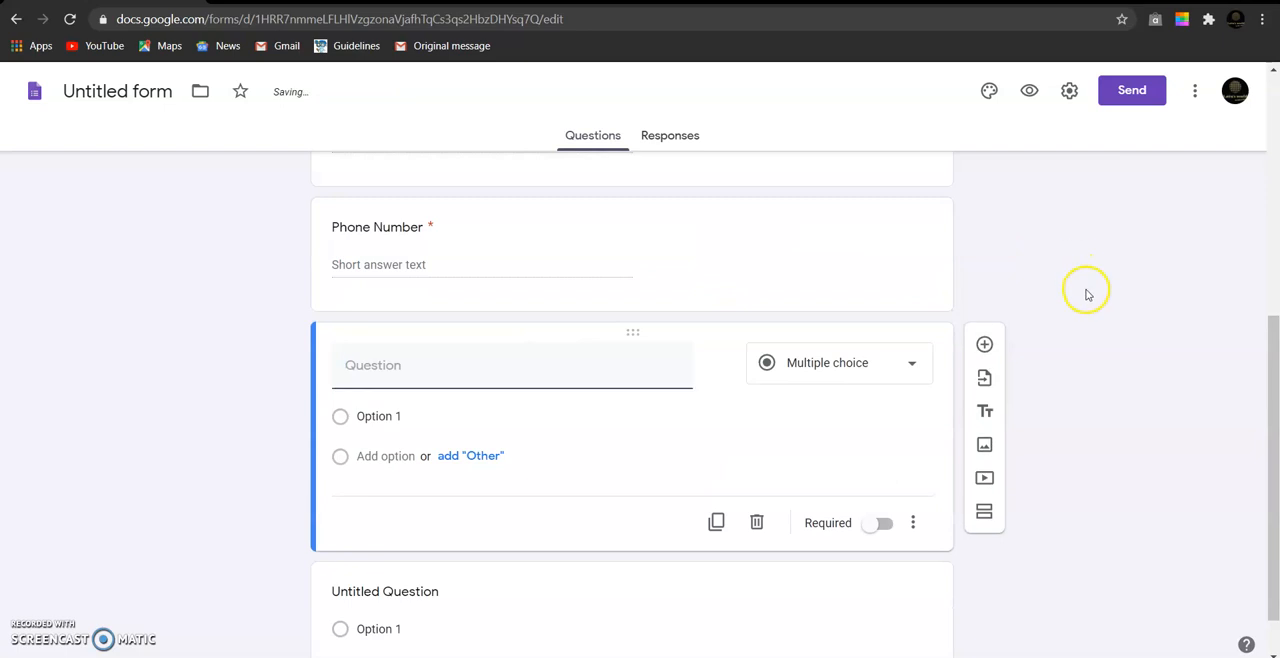
click(424, 378)
text(State)
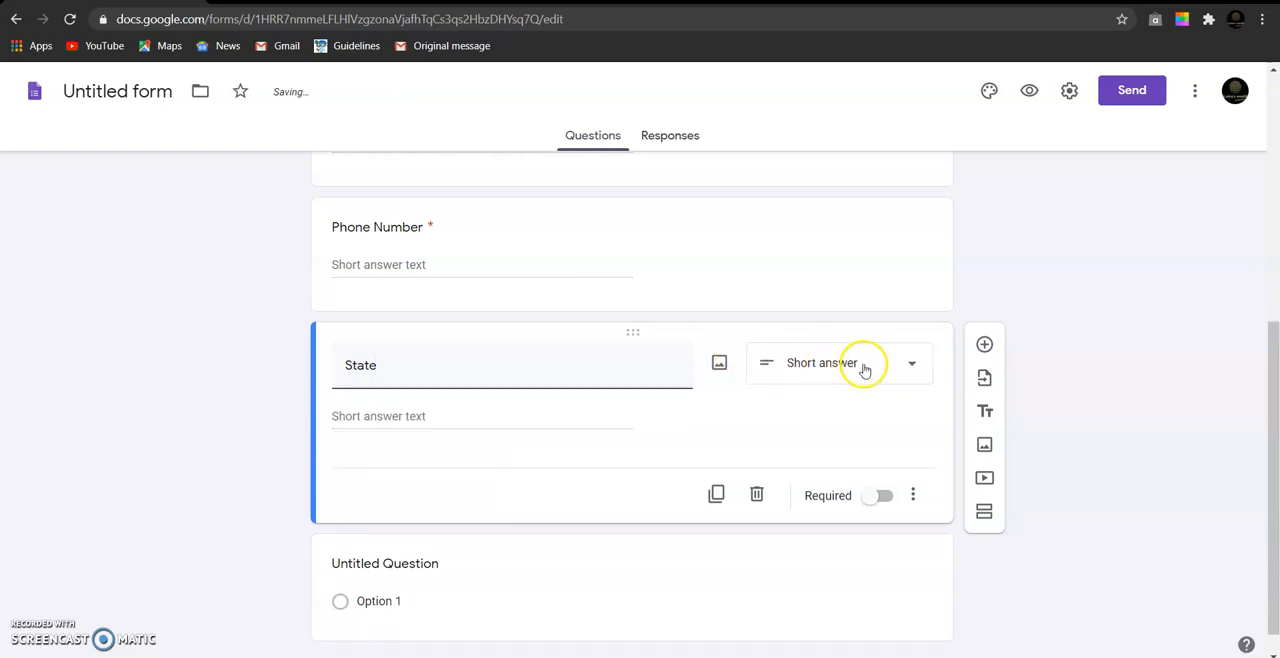
scroll(668, 384, down, 1)
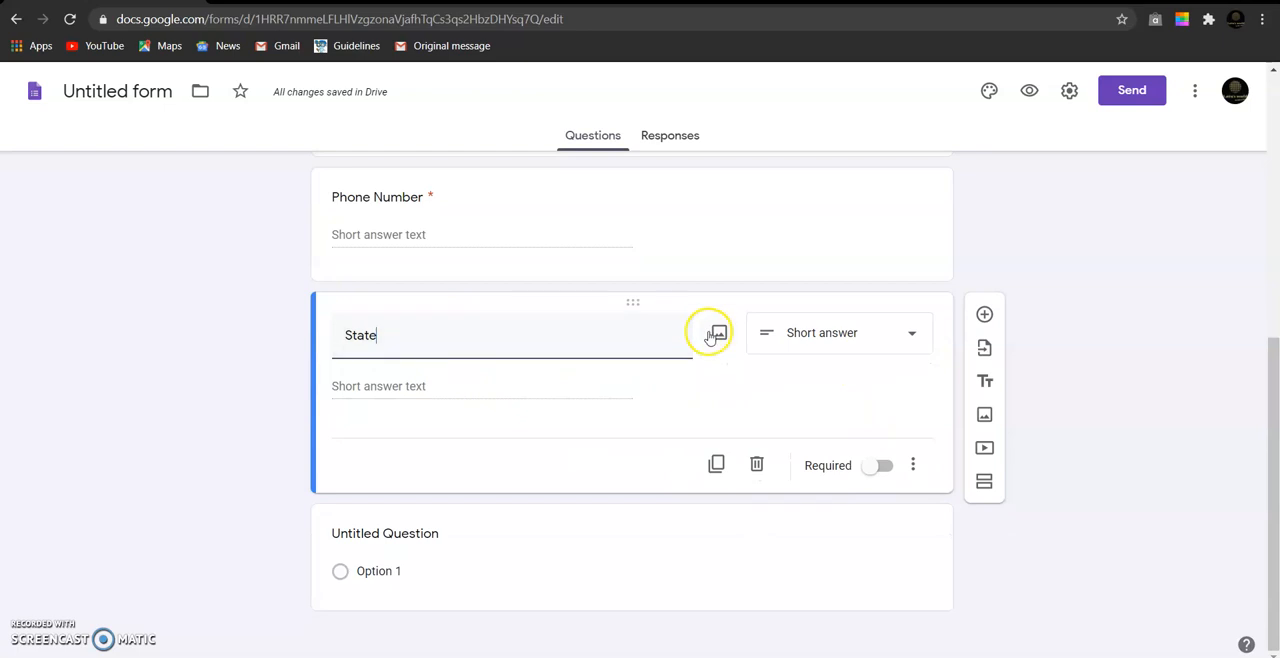
click(863, 336)
click(843, 165)
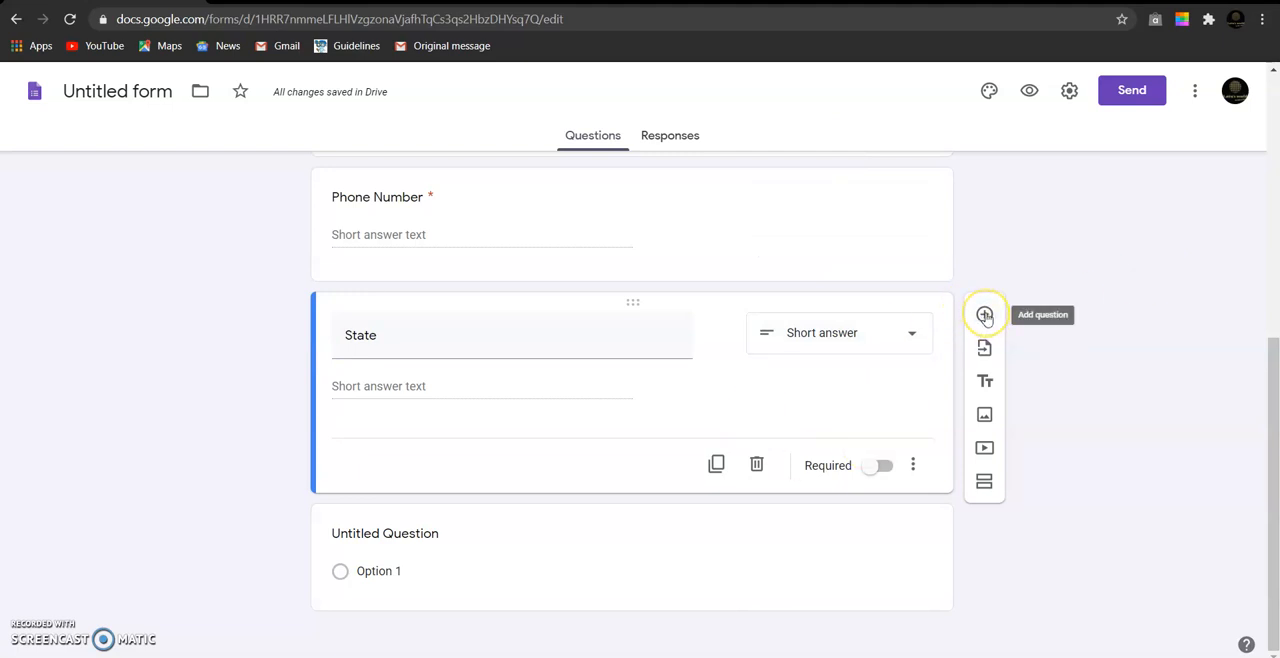
click(870, 470)
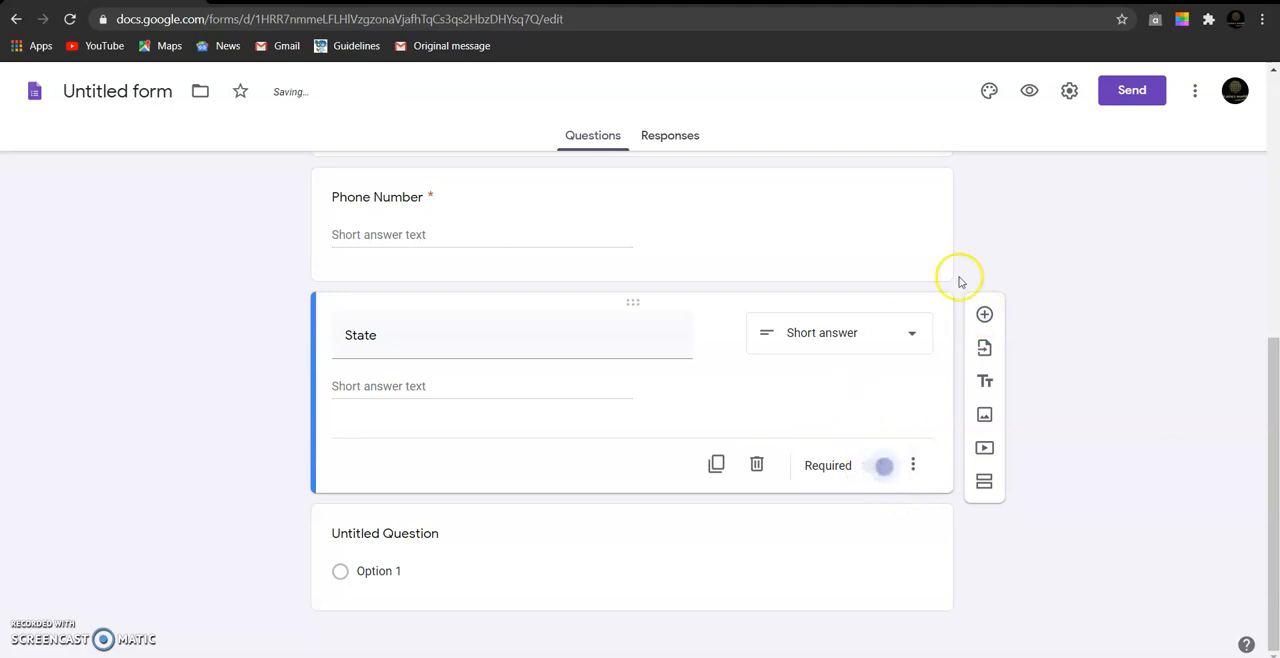
- Add a required short-answer question titled "City" below the State question
click(984, 314)
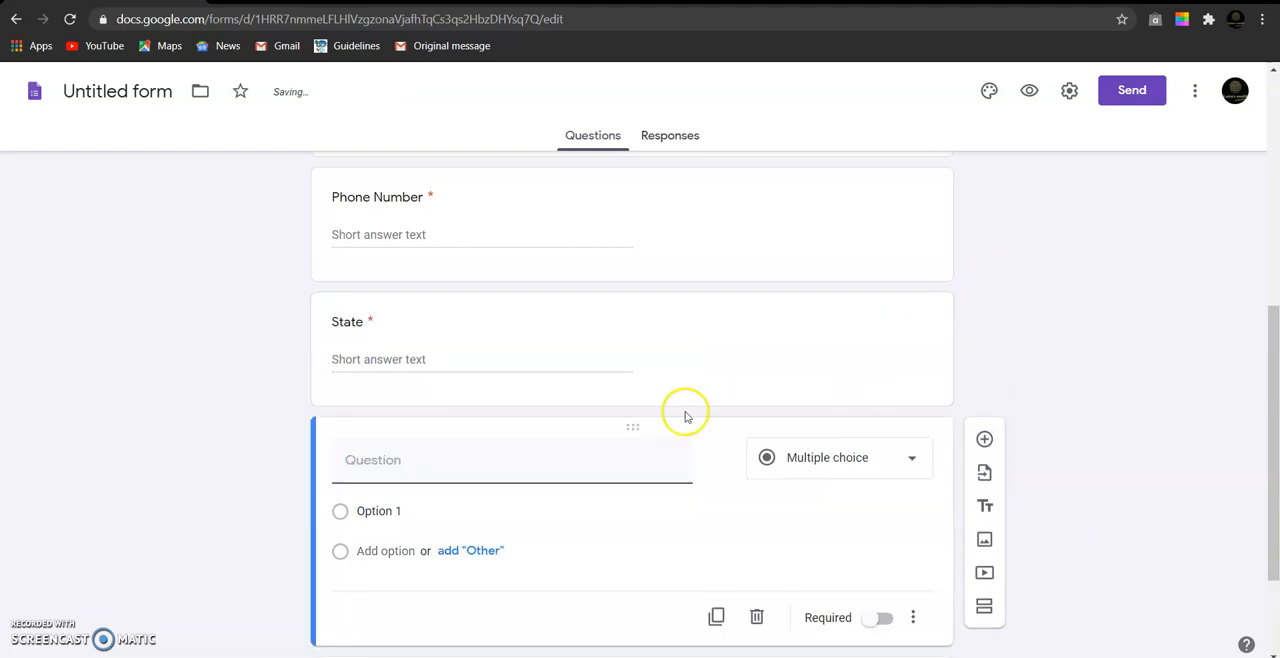
text(City)
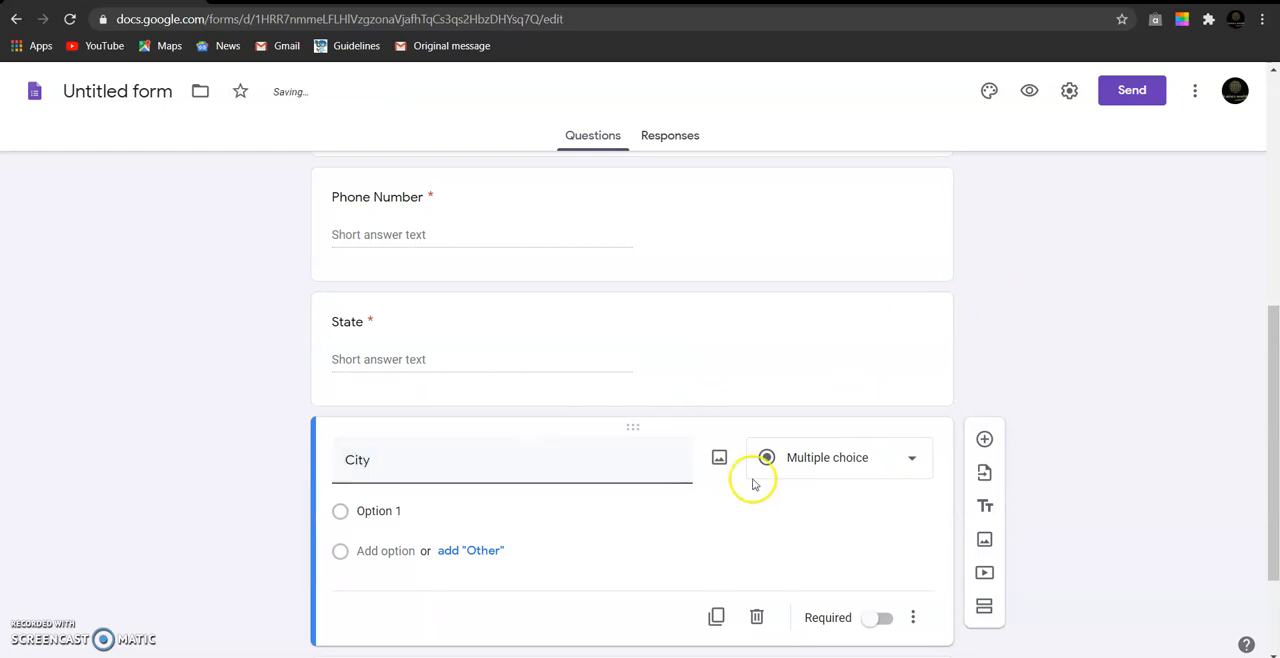
scroll(741, 544, down, 2)
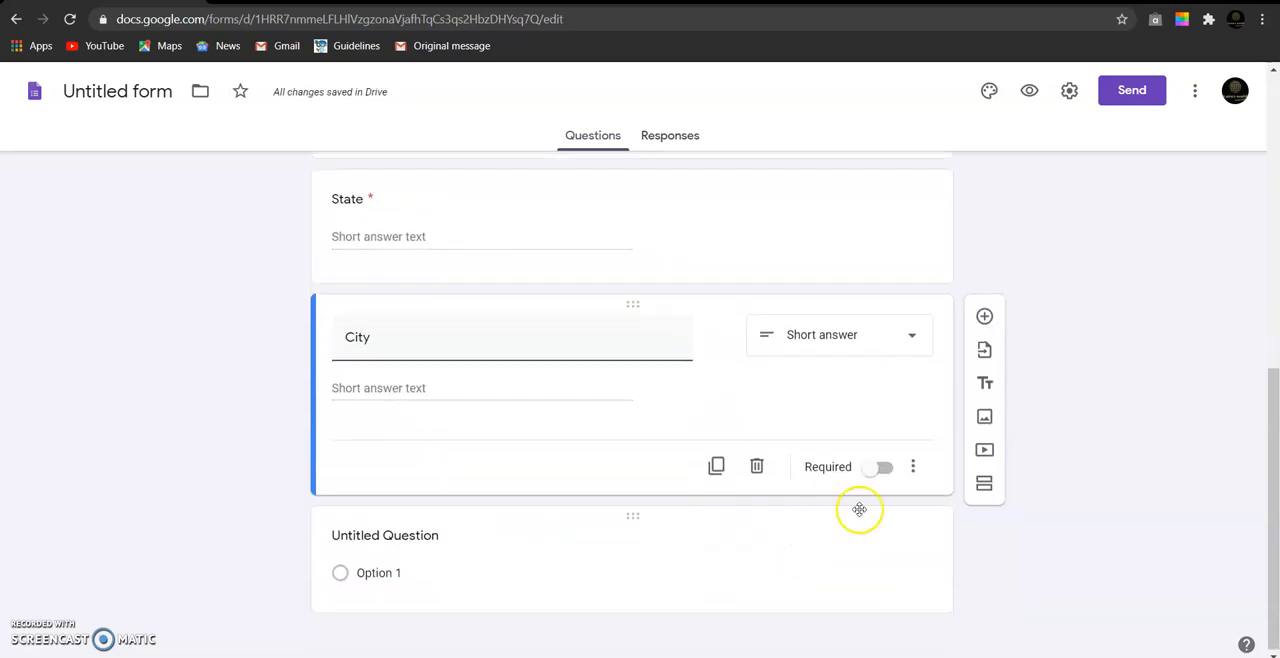
click(875, 476)
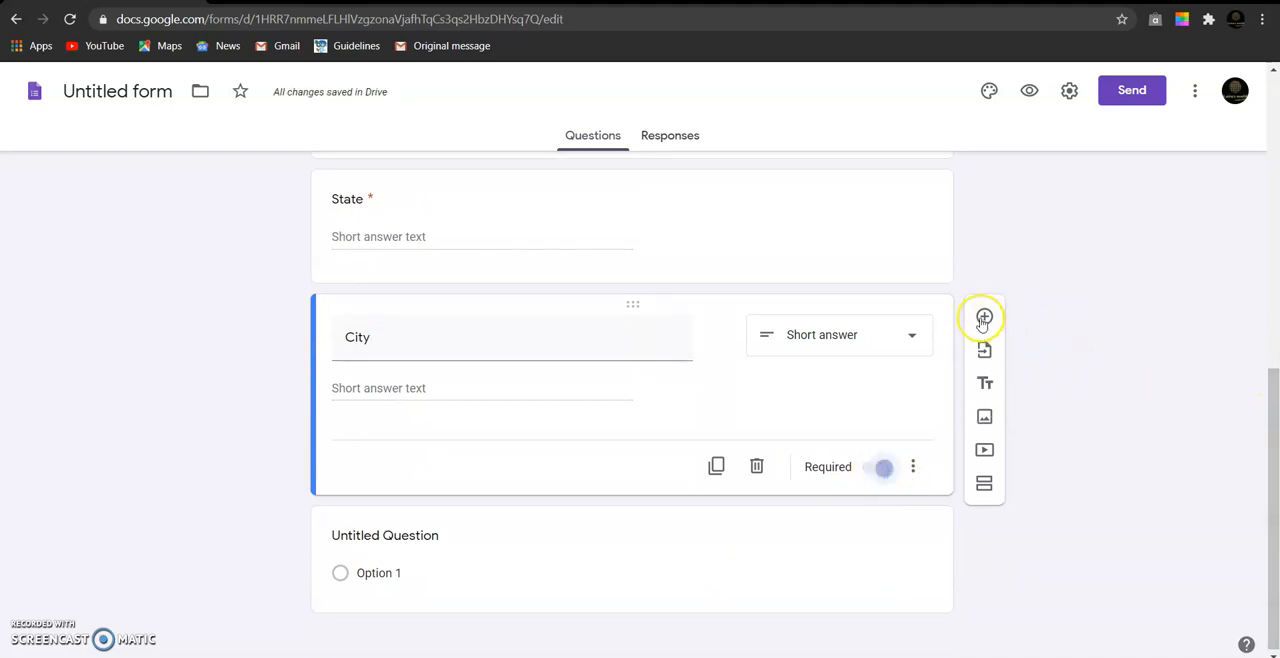
- Add a question titled "Screenshot of your goDutch Profile" below the City question
click(983, 318)
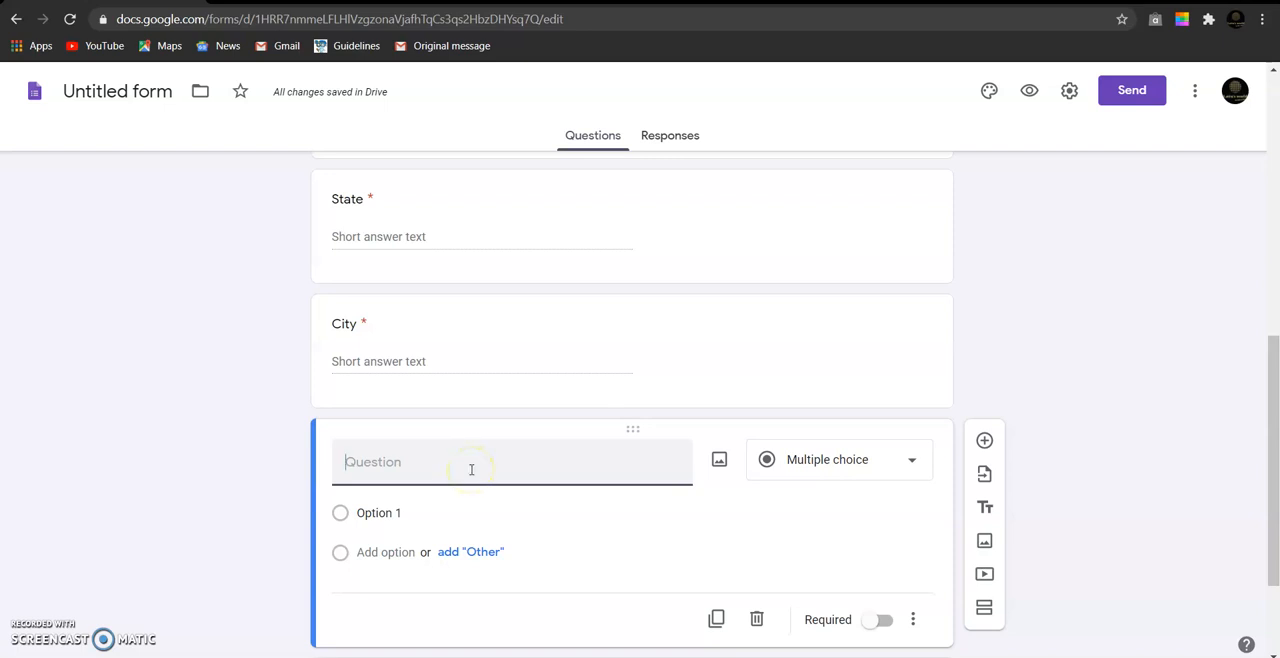
text(Screen )
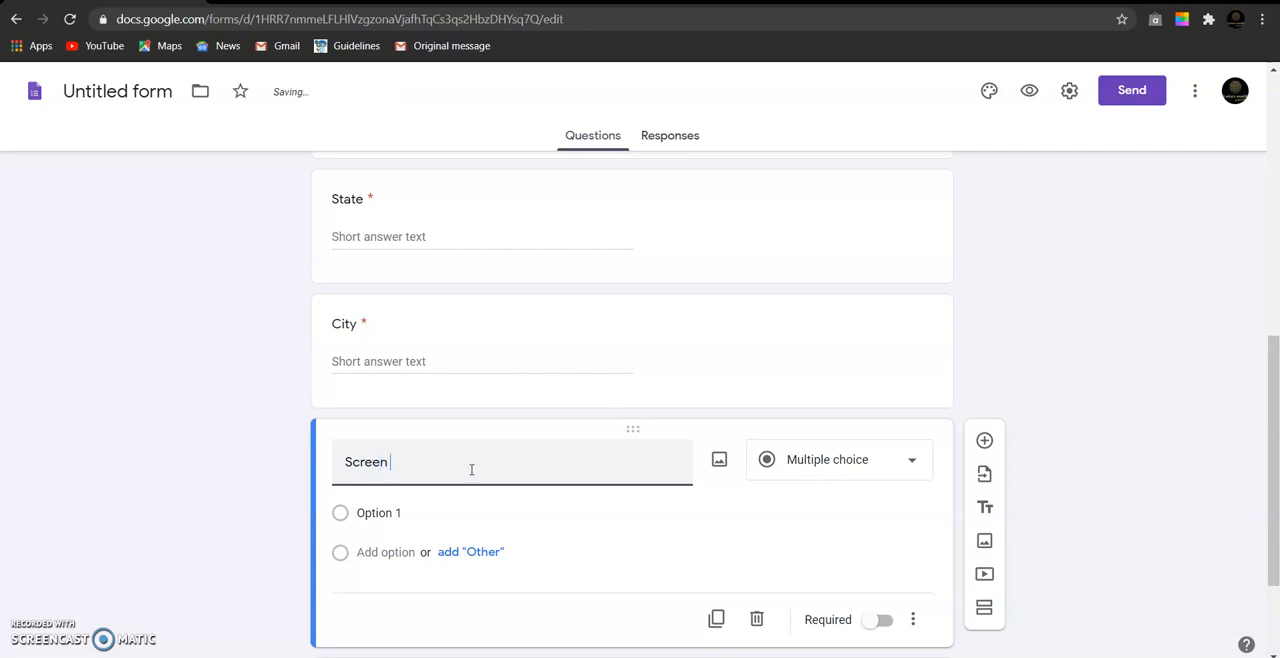
text(shot of)
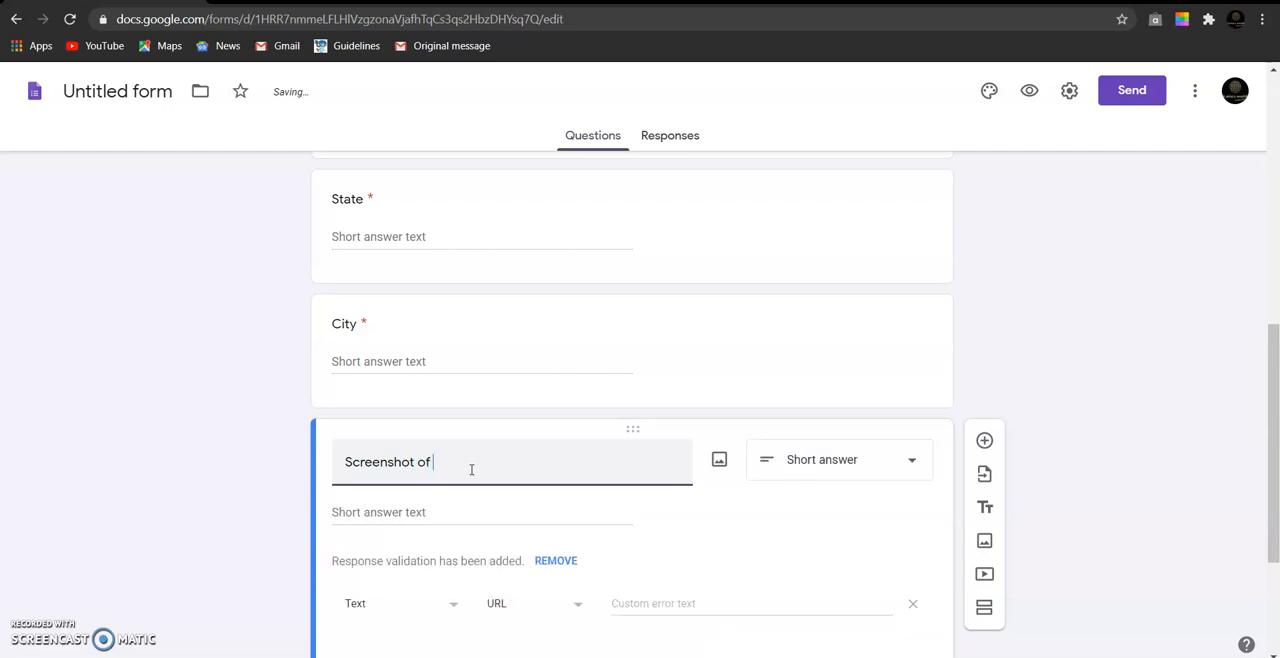
text( your goDutch P)
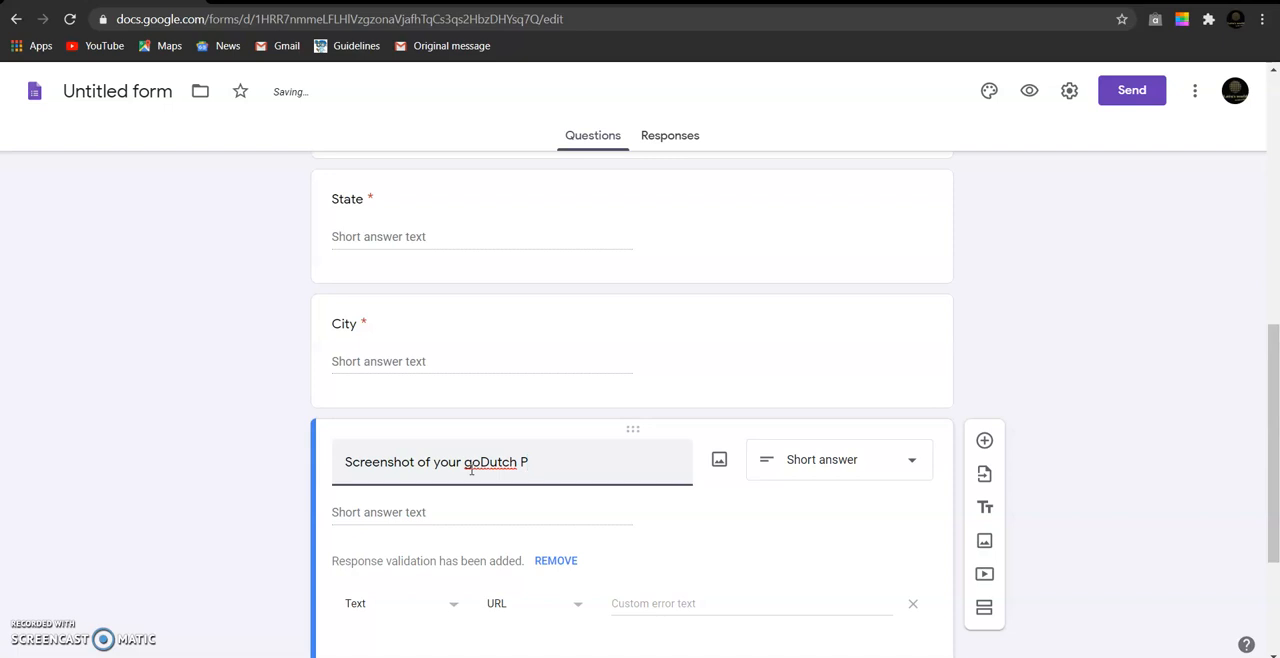
text(rofile)
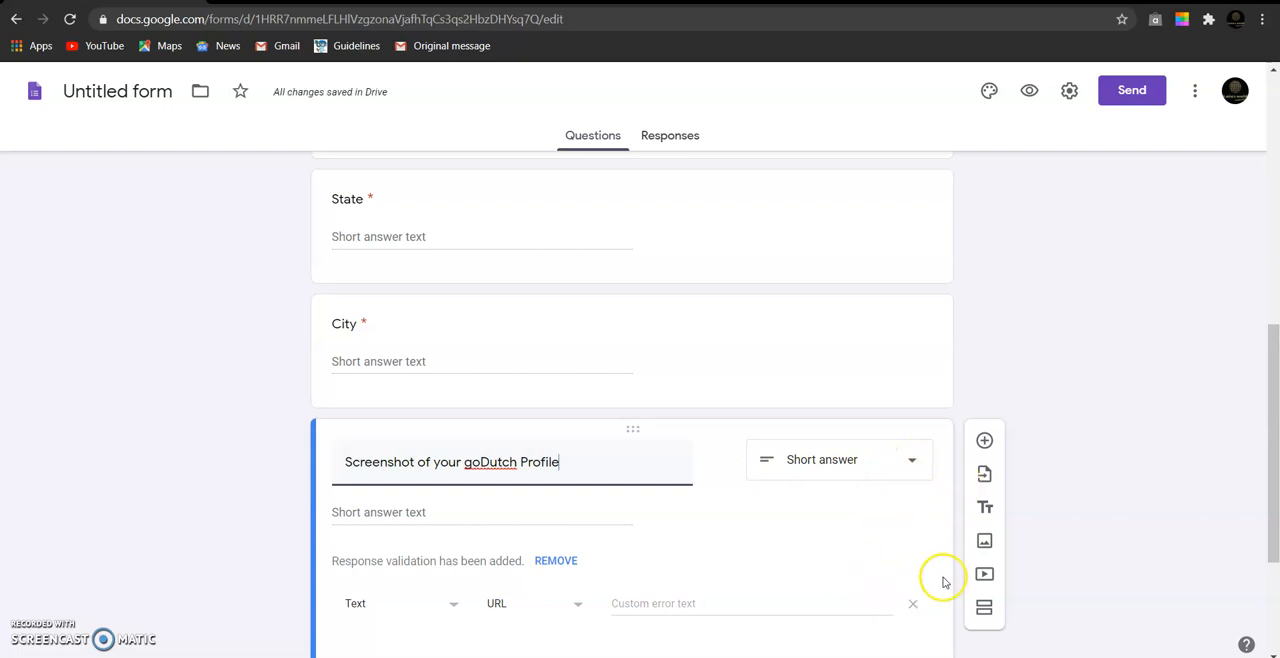
- Change the profile screenshot question's type to File upload and agree to let respondents upload files to Drive
click(911, 462)
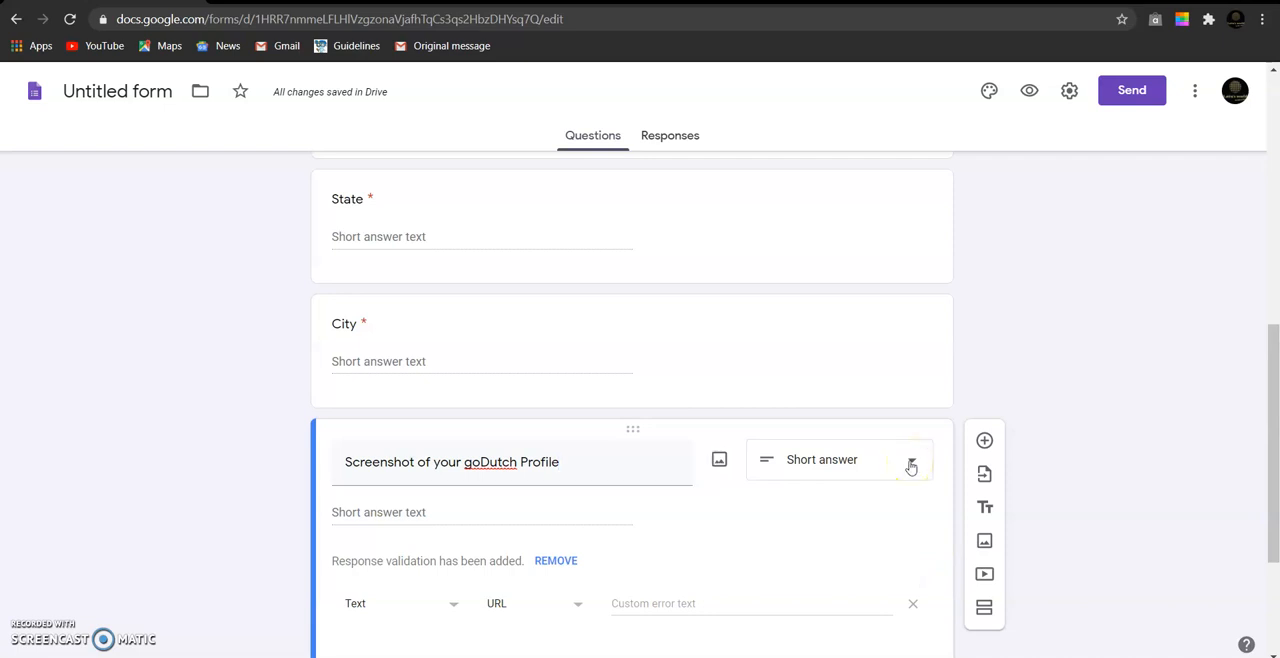
click(911, 464)
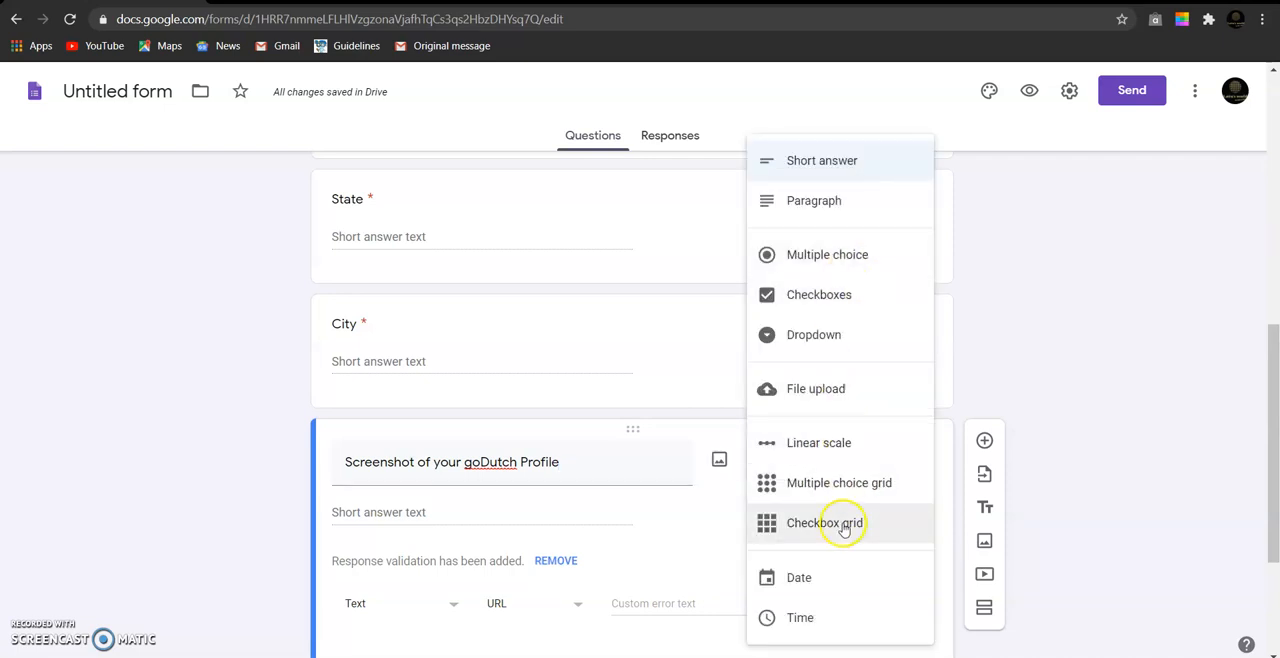
click(820, 385)
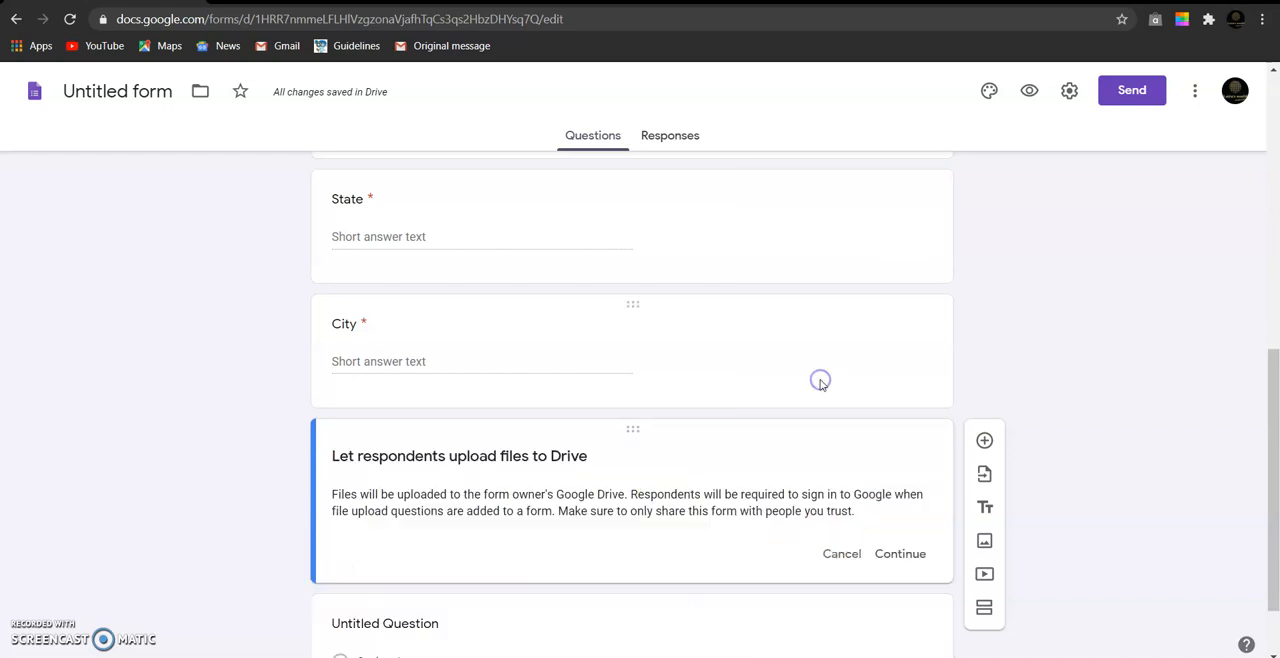
scroll(1066, 368, down, 1)
click(898, 463)
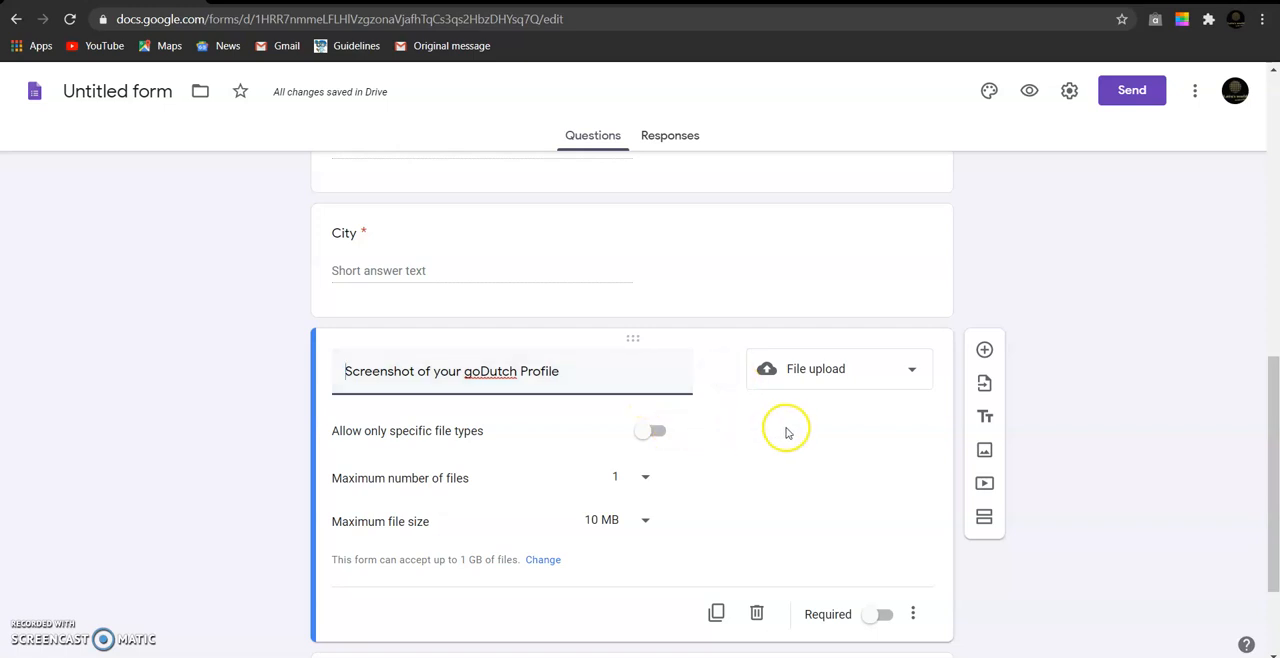
- Limit the profile screenshot upload to 1 file of at most 10 MB and make the question required
scroll(760, 433, down, 2)
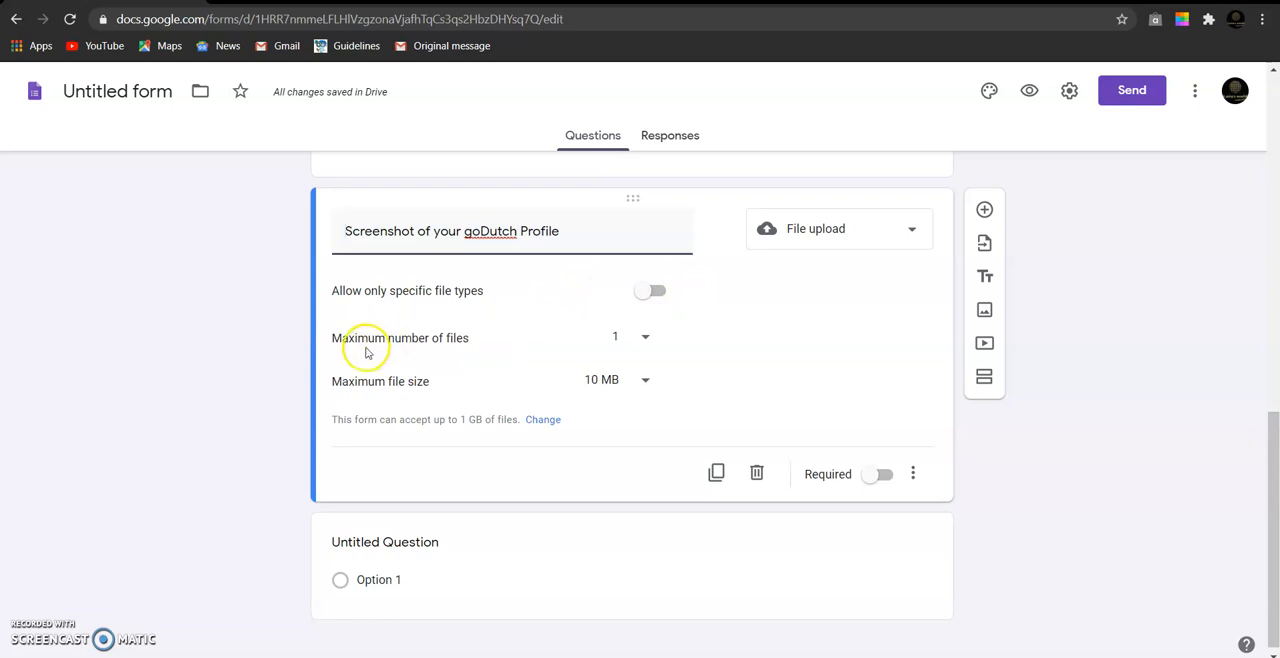
click(645, 343)
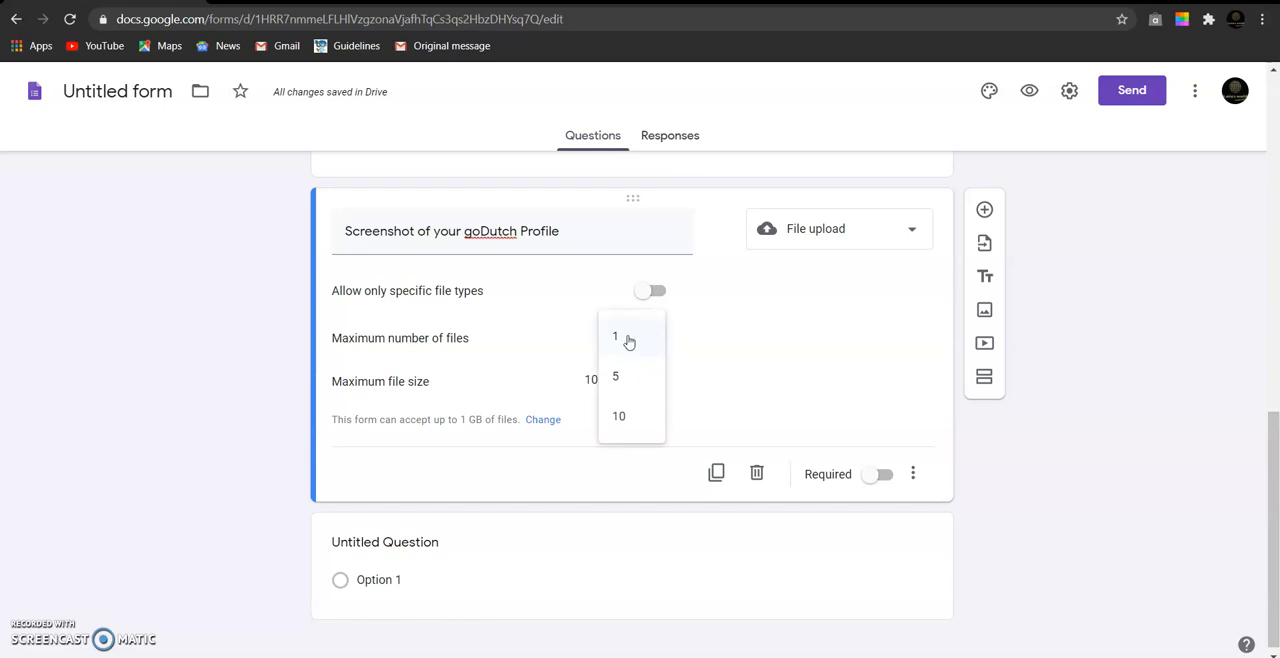
click(628, 341)
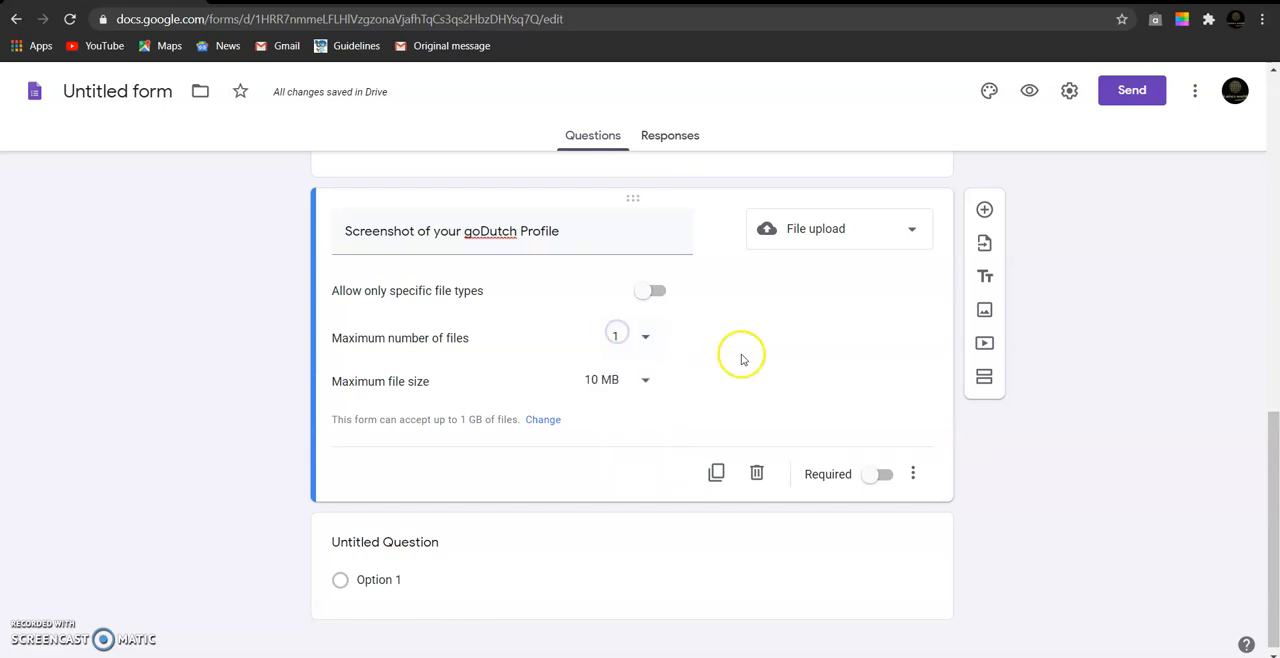
click(647, 382)
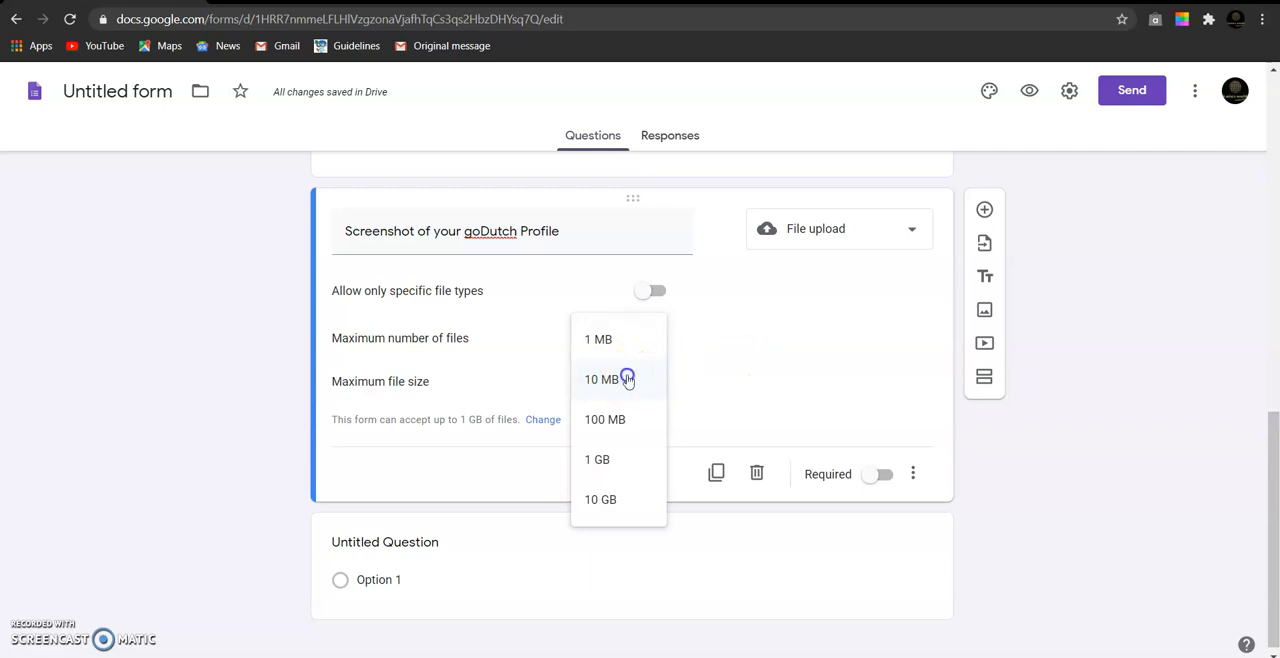
click(627, 379)
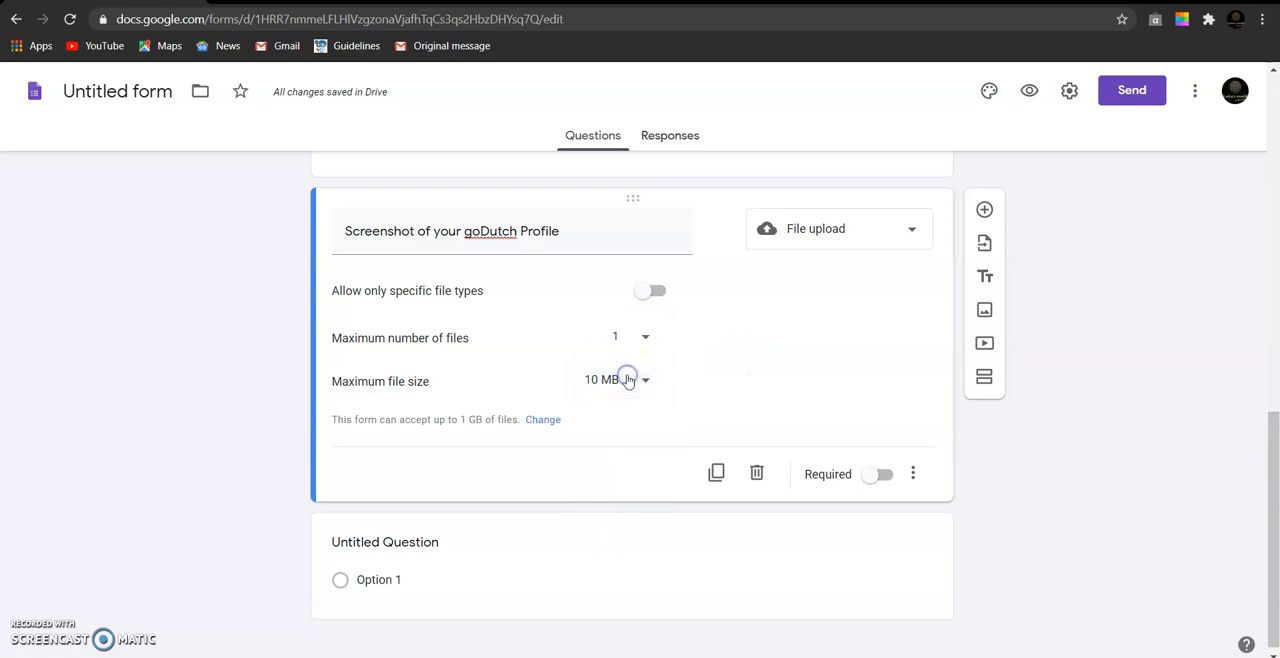
click(871, 479)
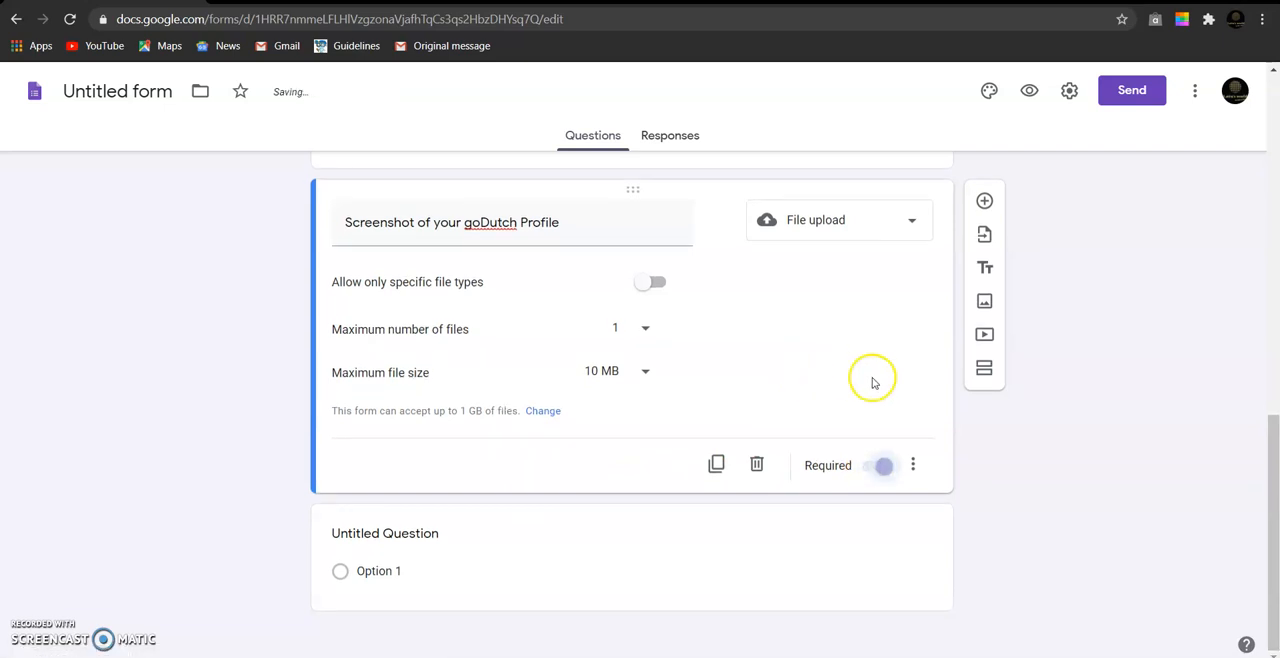
- Delete the leftover "Untitled Question" at the end of the form
scroll(812, 373, up, 2)
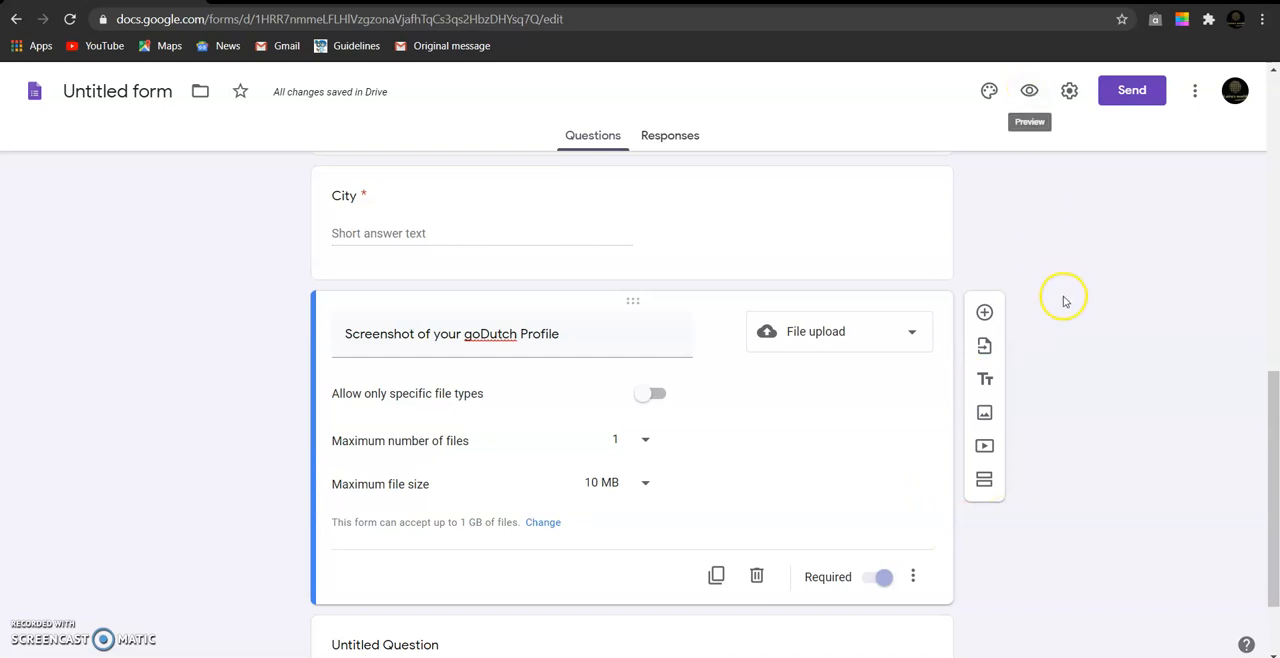
scroll(1063, 297, down, 1)
click(550, 531)
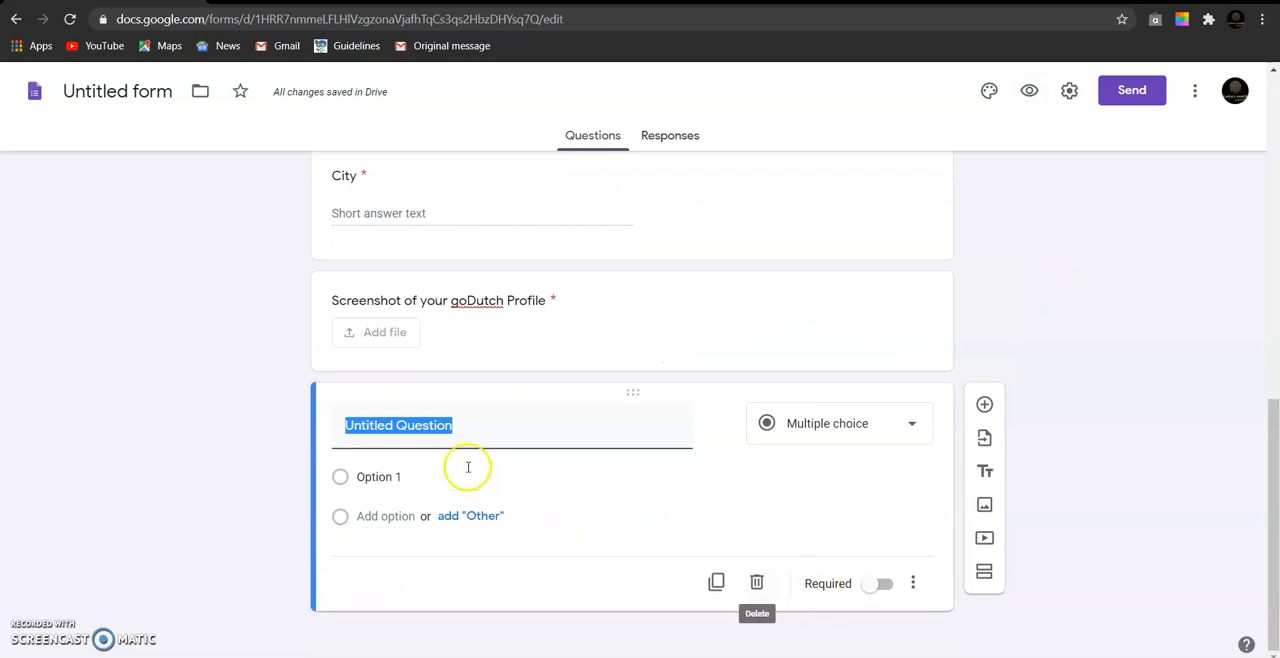
click(757, 582)
- Preview the form as a respondent and look over its download link and questions
scroll(1093, 388, up, 2)
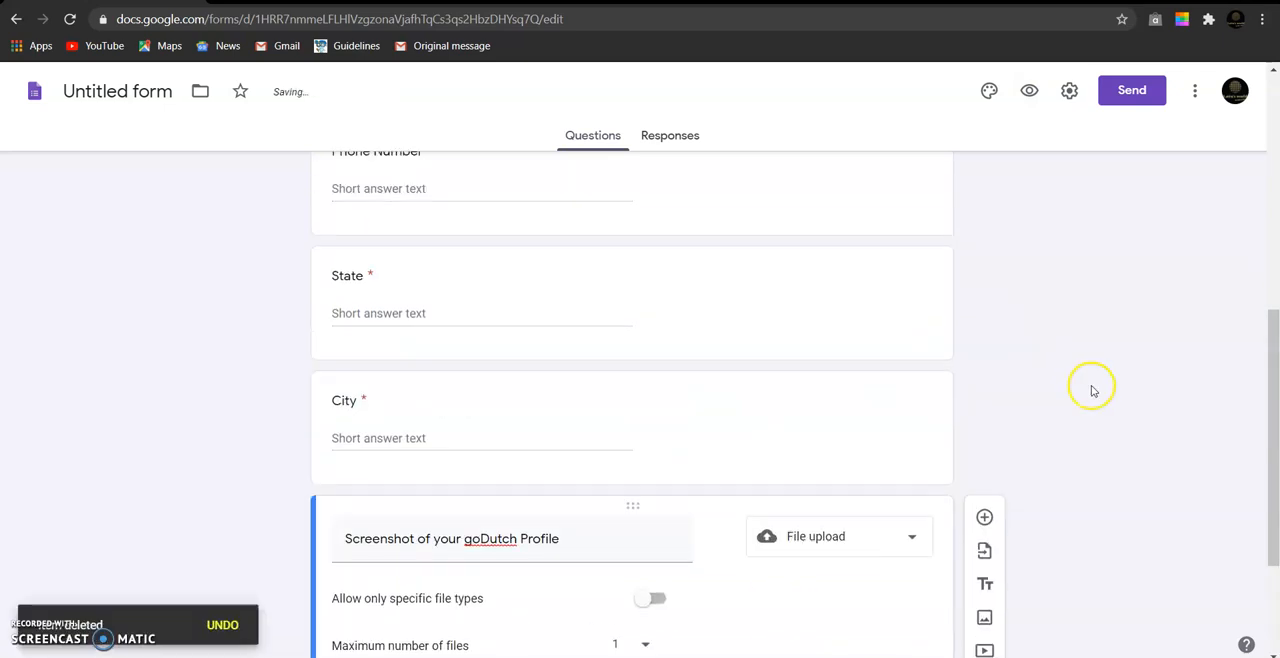
scroll(1093, 388, up, 3)
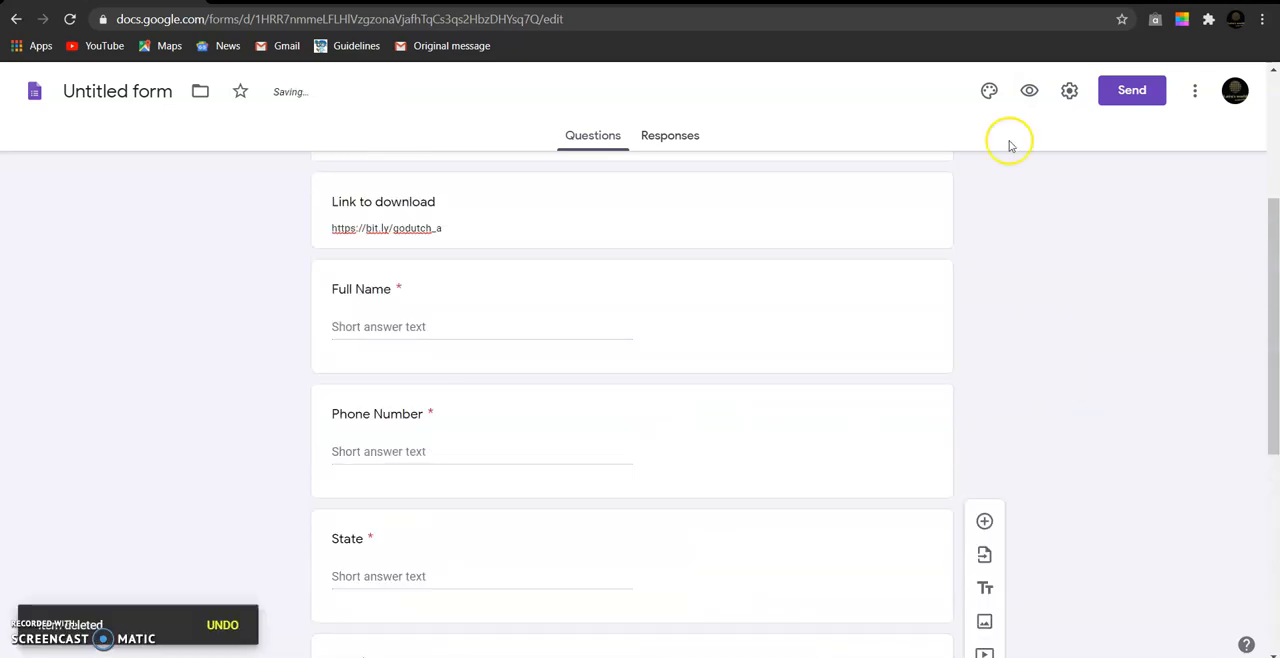
click(1030, 92)
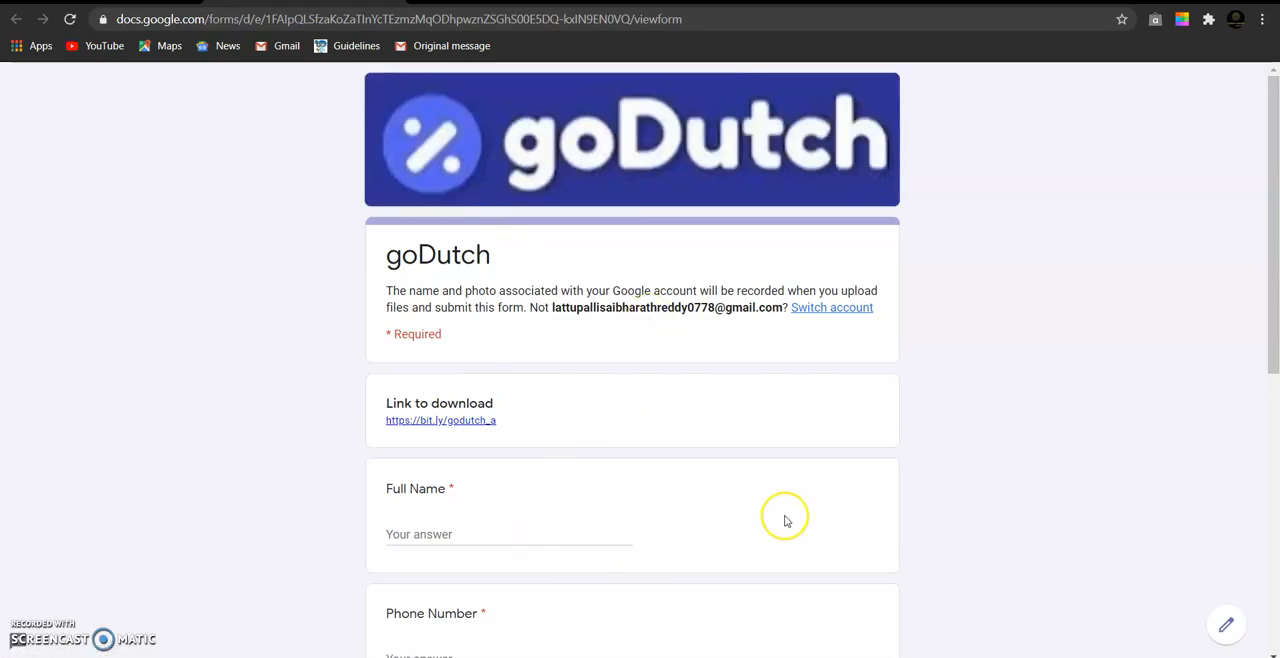
scroll(785, 521, down, 6)
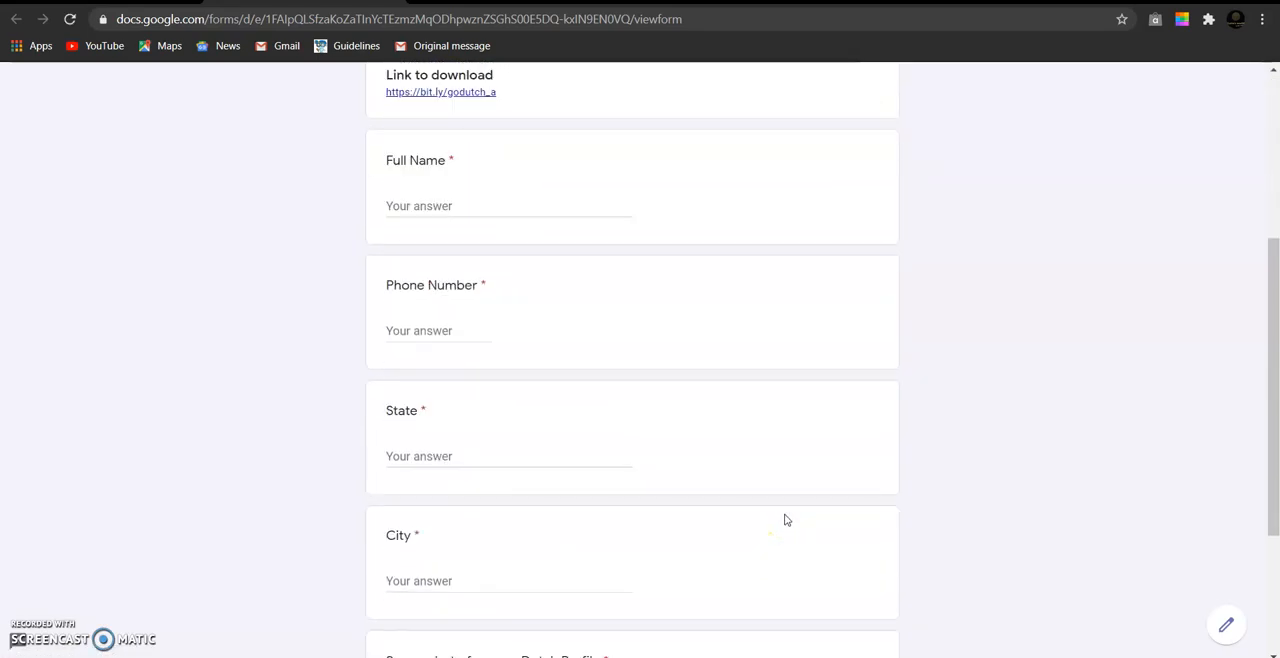
scroll(785, 520, up, 4)
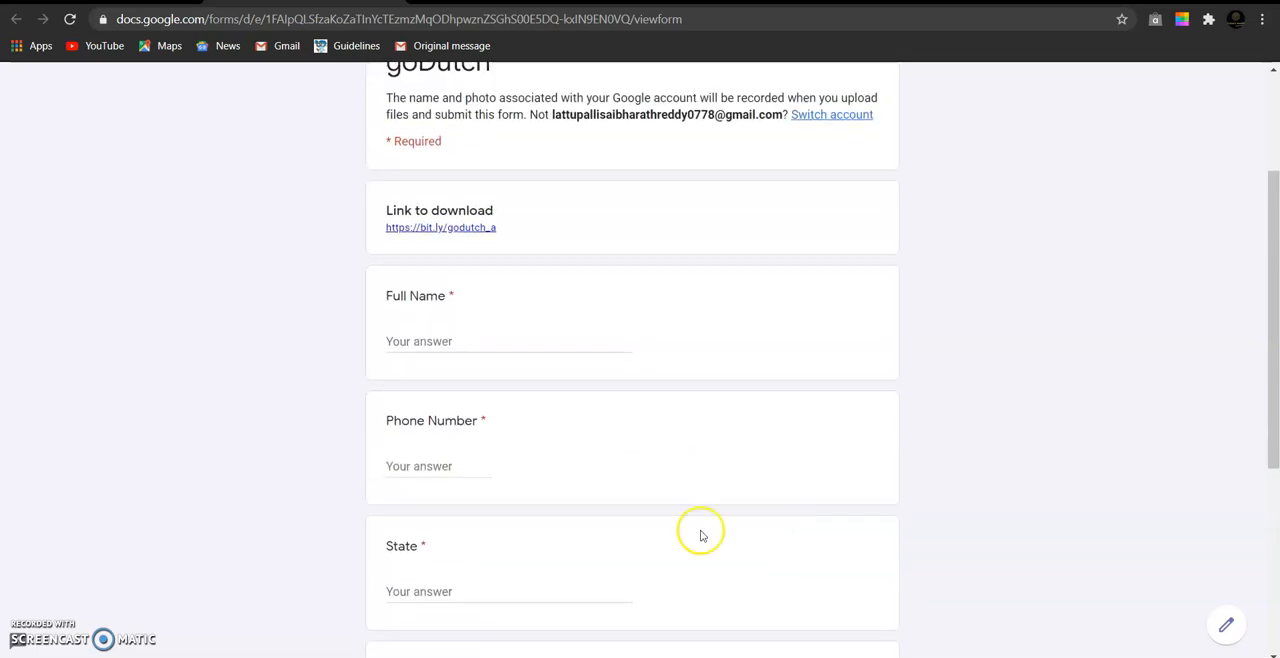
scroll(490, 507, down, 2)
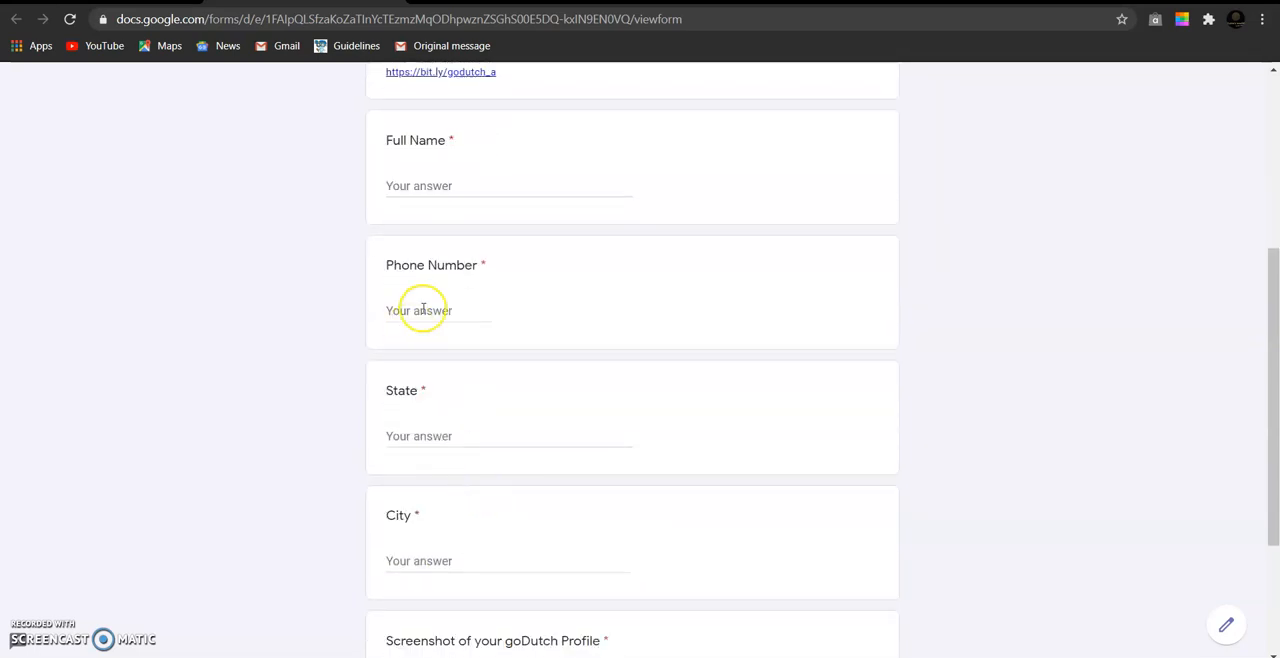
- Test the Phone Number validation in the preview by entering the letters "ax", and clear the answer again
click(418, 309)
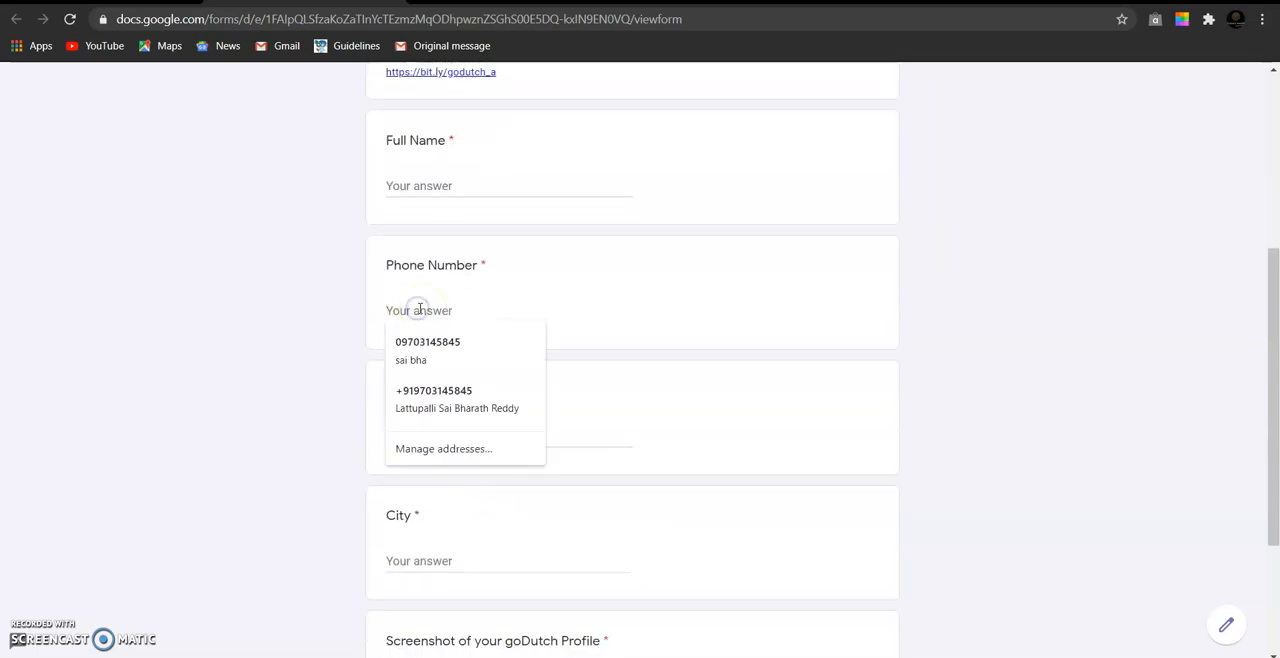
text(ax)
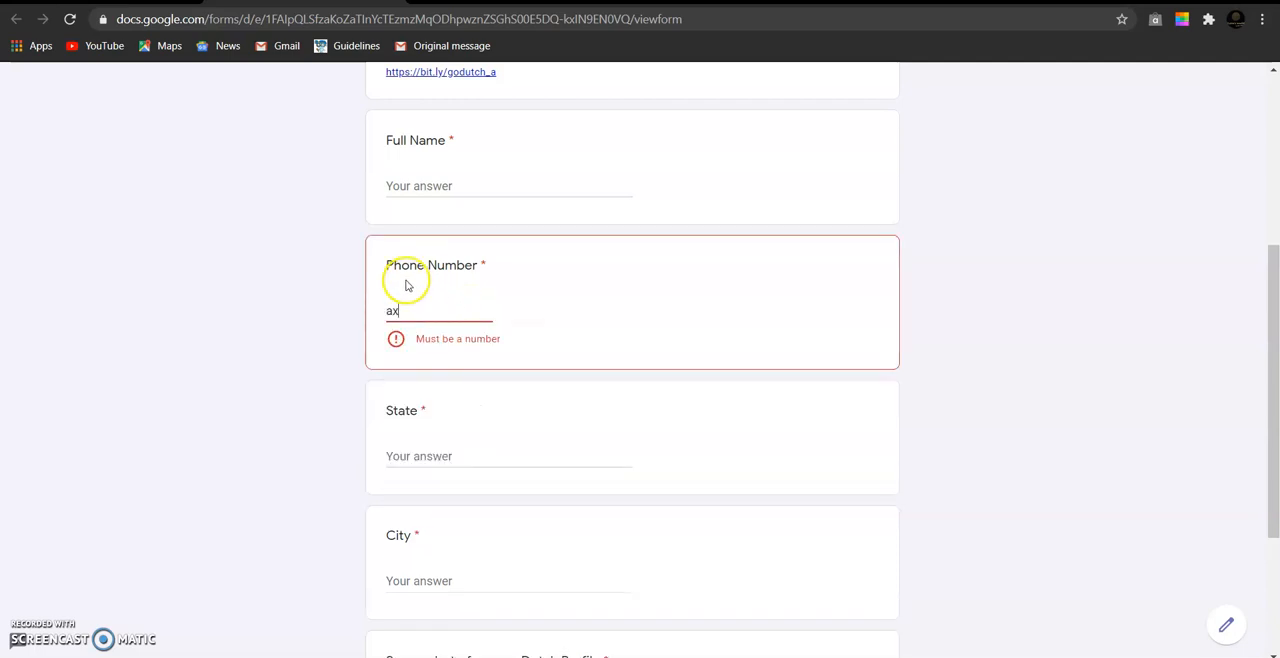
click(447, 322)
key(BackSpace)
key(BackSpace)
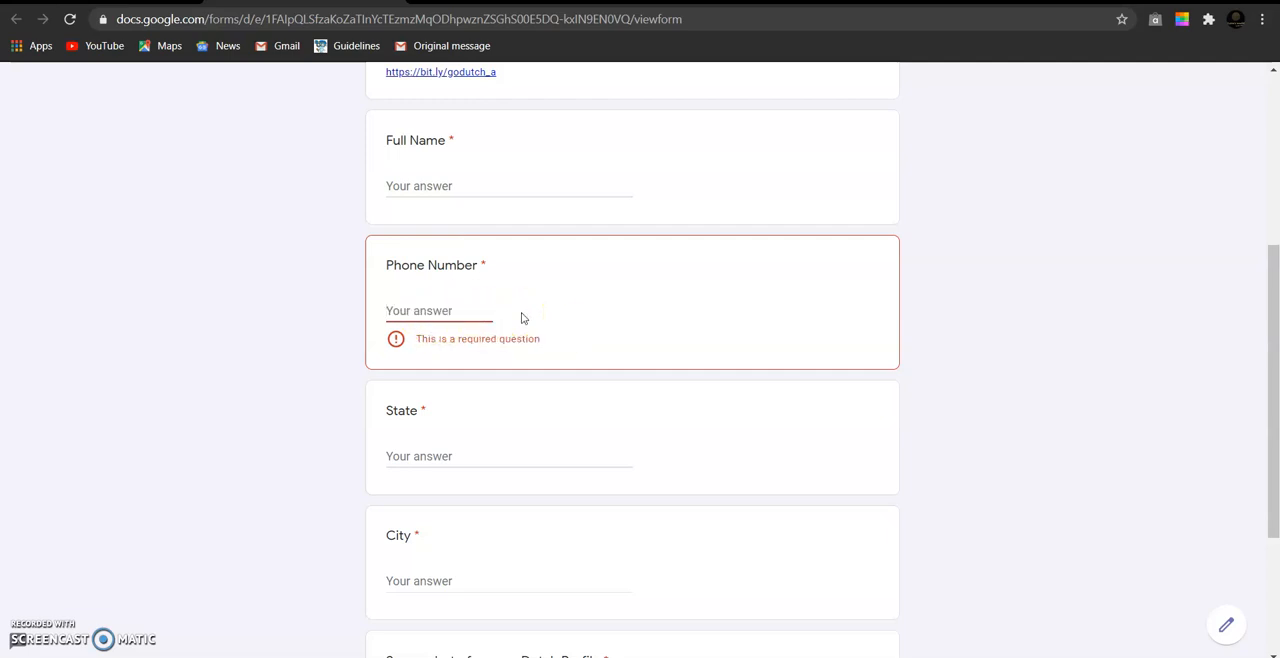
- Review the whole previewed form, from the goDutch title and download link to the profile screenshot upload
scroll(509, 466, down, 2)
scroll(511, 357, up, 1)
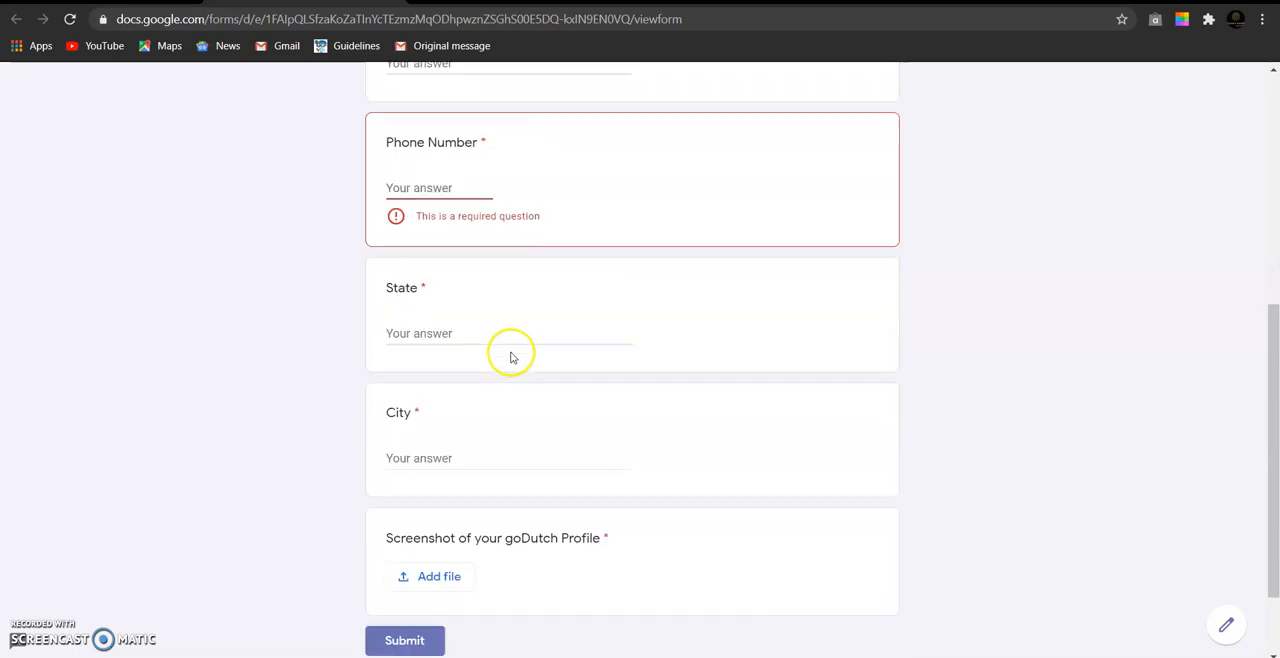
scroll(510, 357, up, 1)
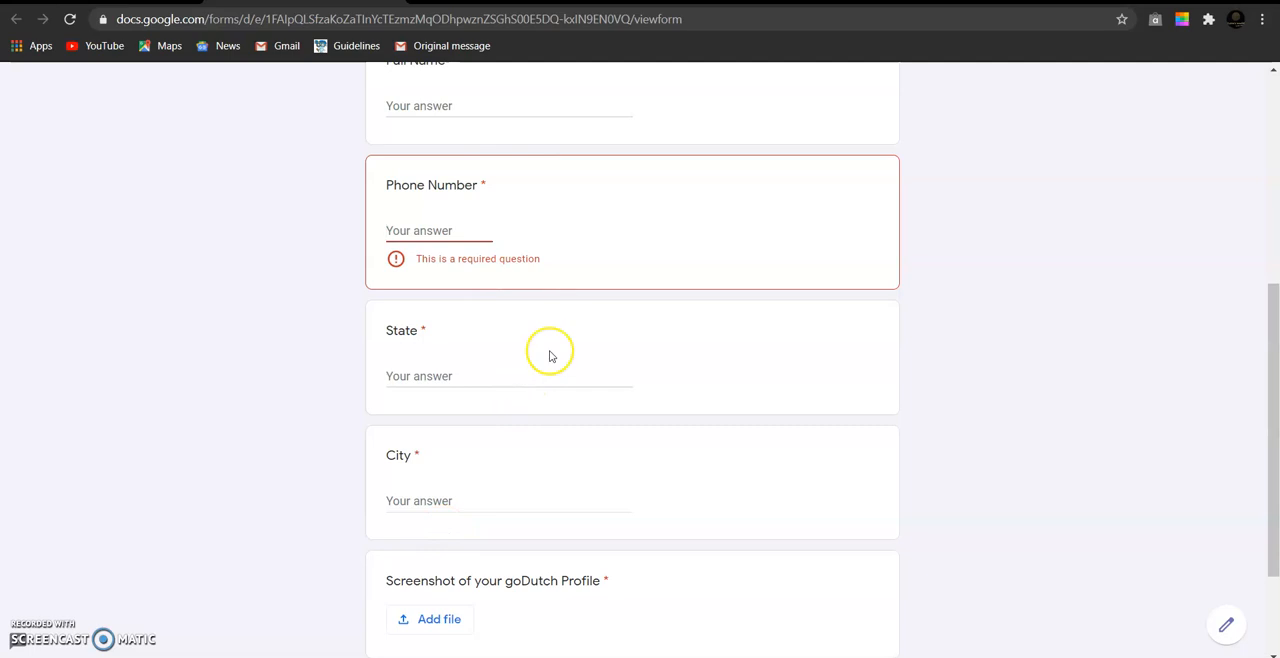
scroll(551, 354, up, 4)
scroll(550, 354, down, 5)
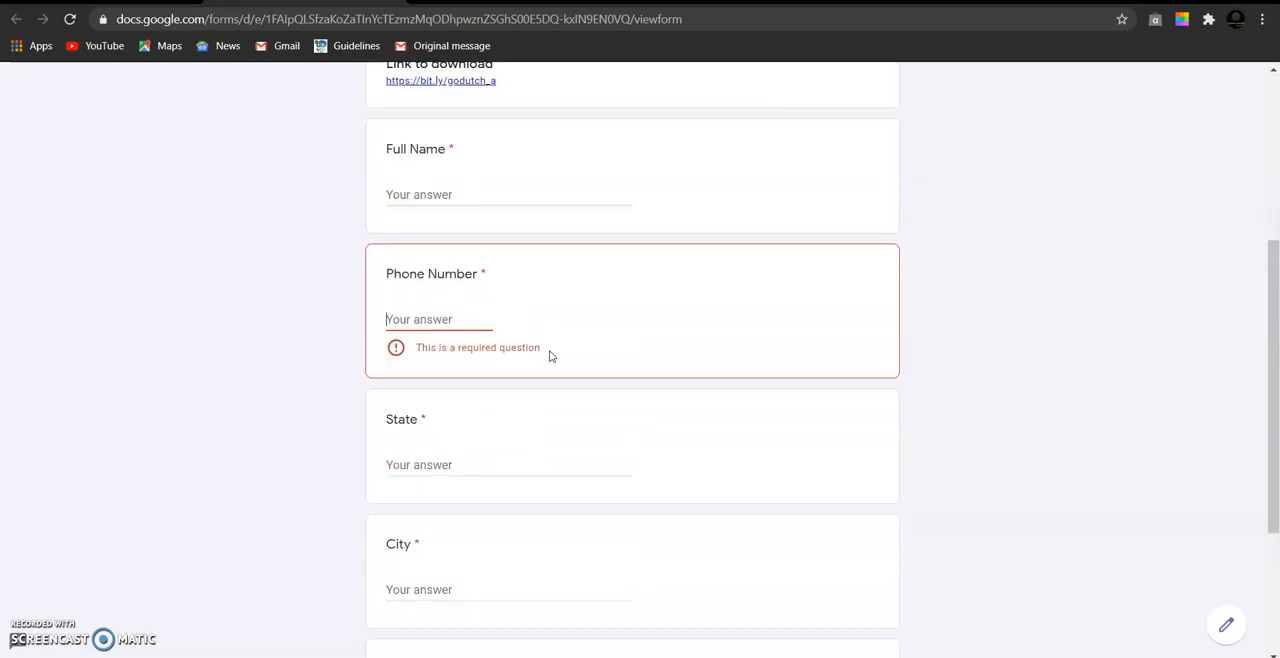
scroll(550, 351, up, 1)
scroll(550, 351, up, 4)
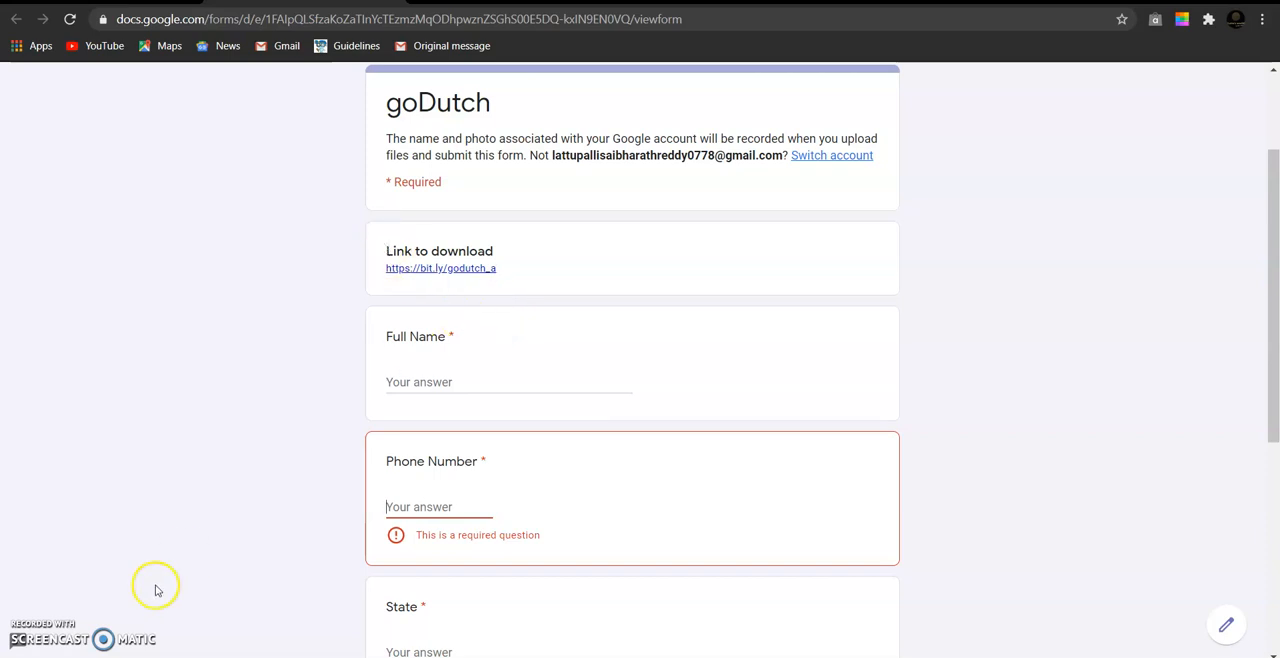
click(751, 429)
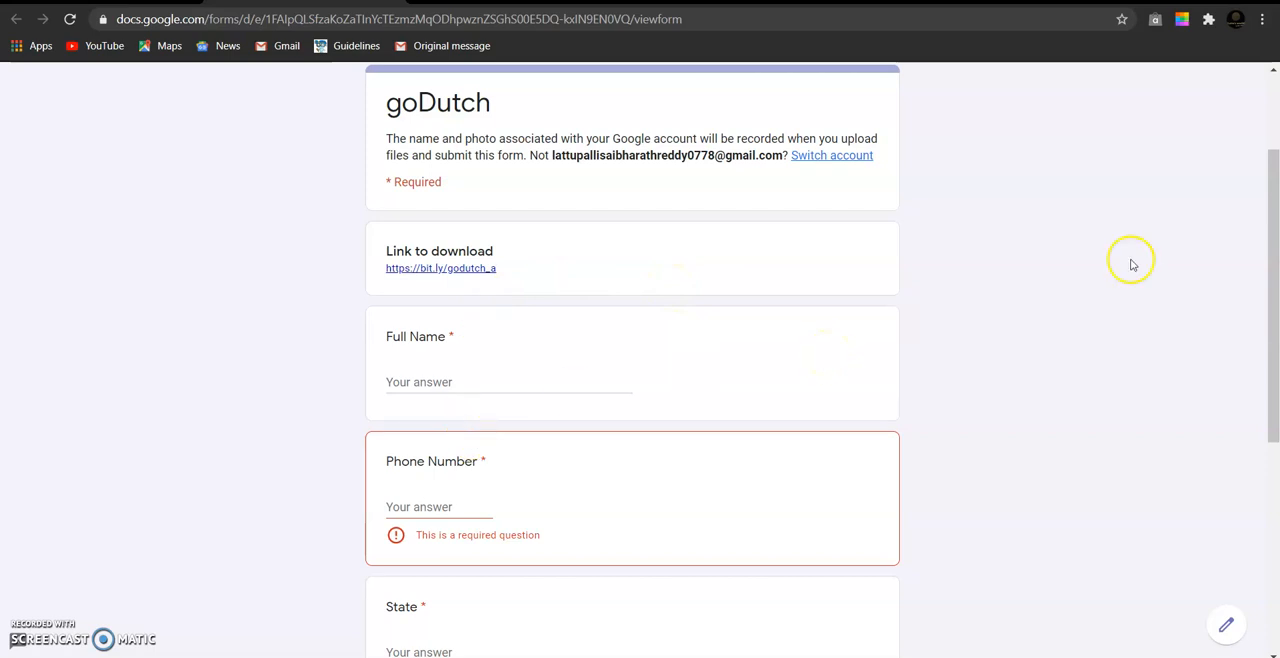
drag(1275, 265, 1274, 340)
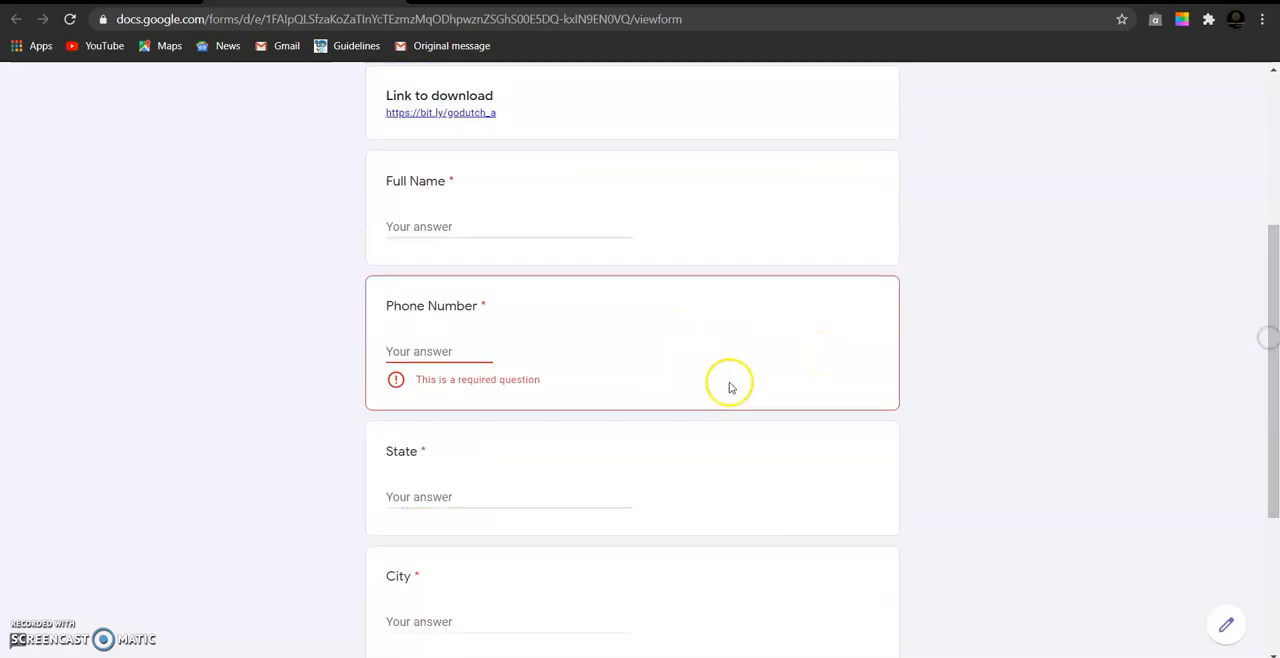